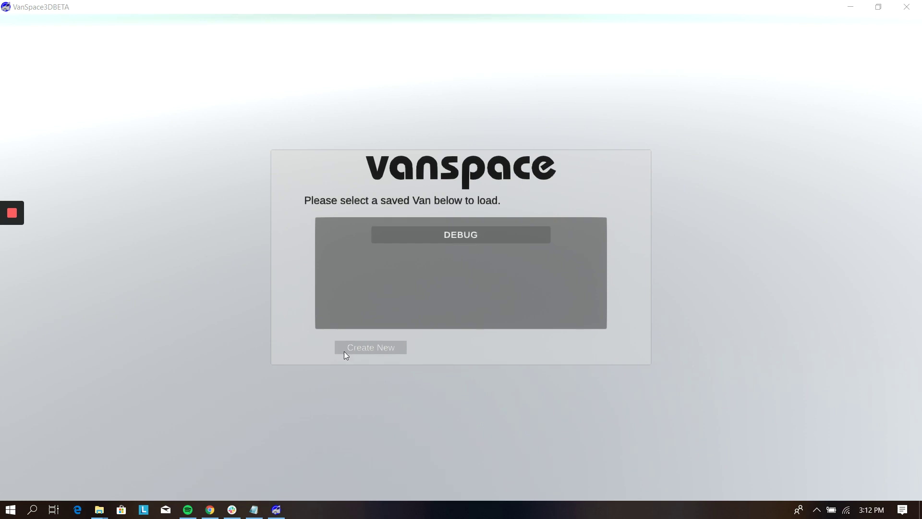
Create a new van design from the Peugeot Boxer and hide the side body panels to expose the cargo area.
click(370, 348)
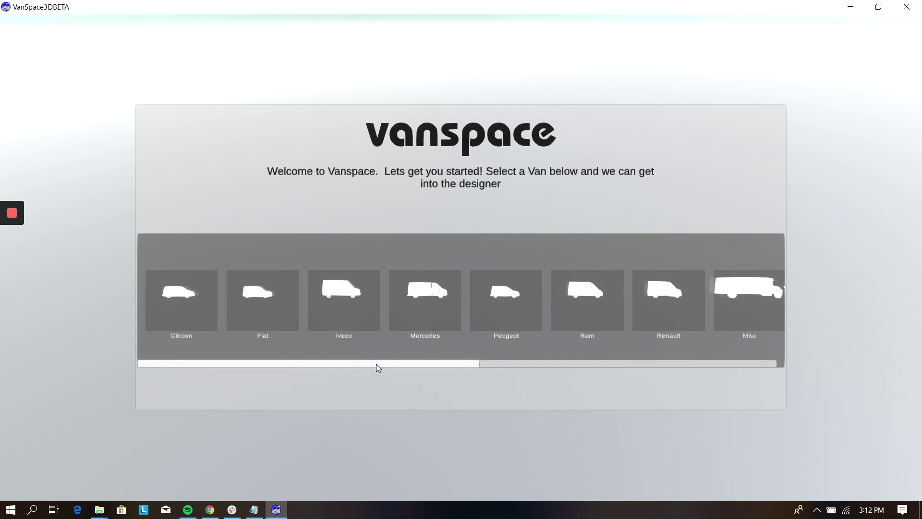
drag(377, 367, 461, 372)
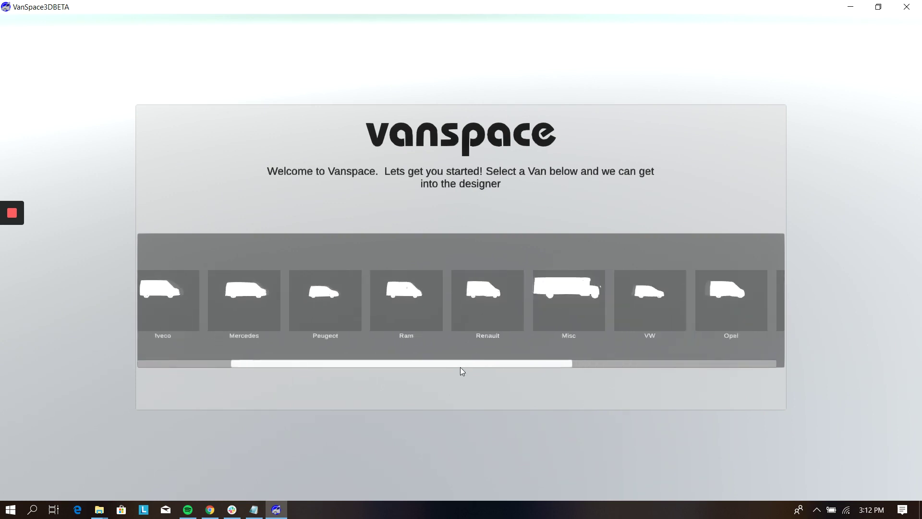
click(330, 293)
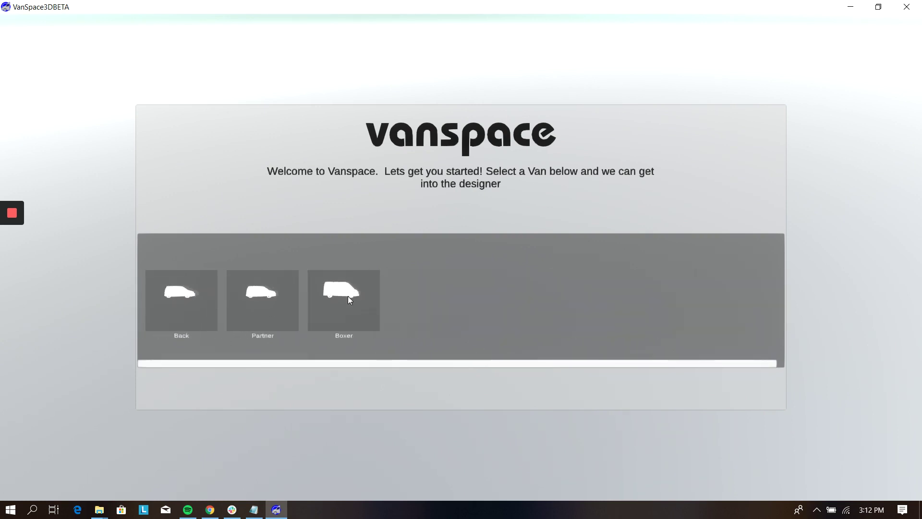
click(348, 291)
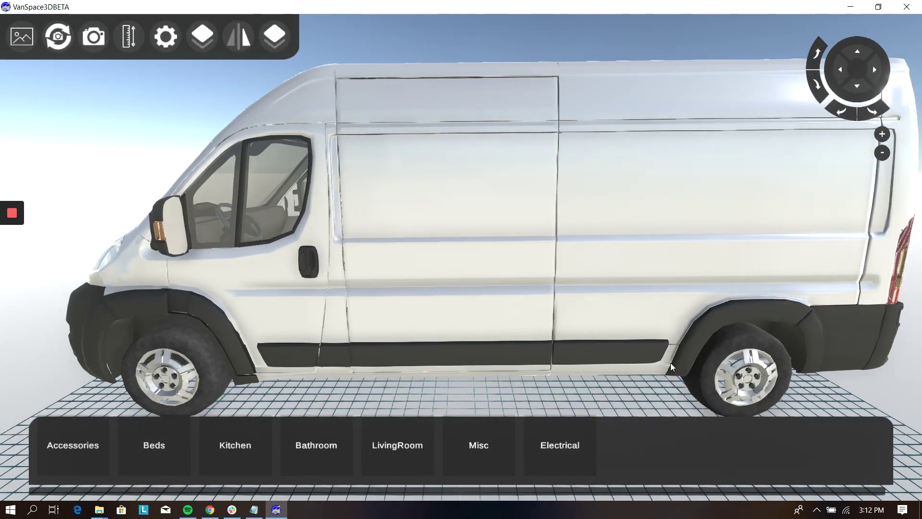
click(204, 42)
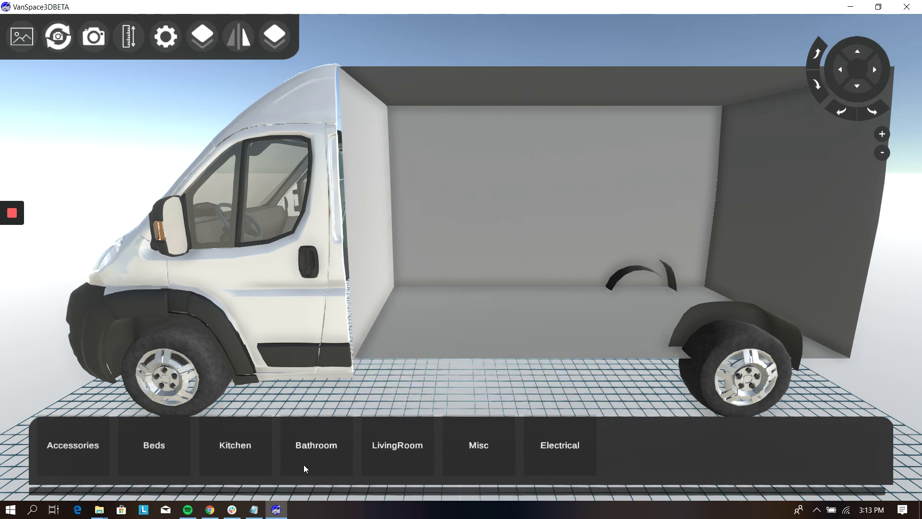
Place a two-door kitchen cabinet in the cargo area against the partition behind the cab.
click(240, 444)
click(303, 477)
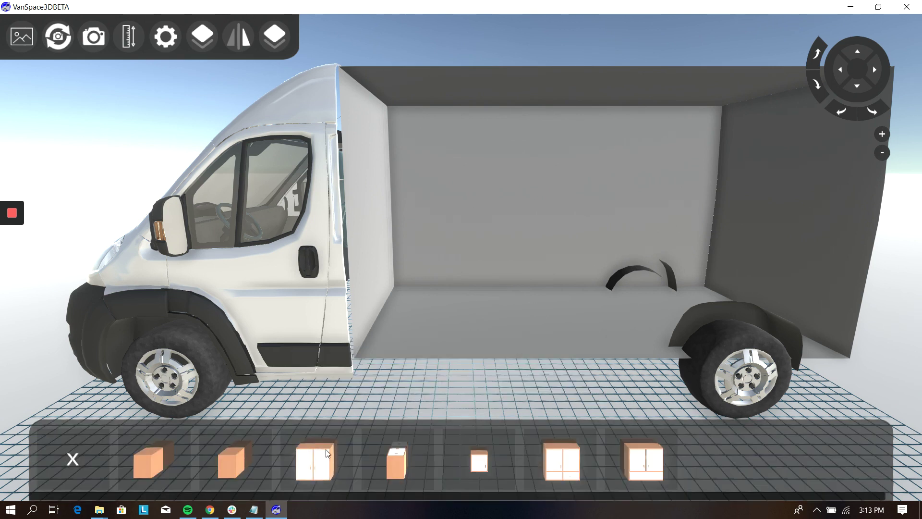
click(349, 457)
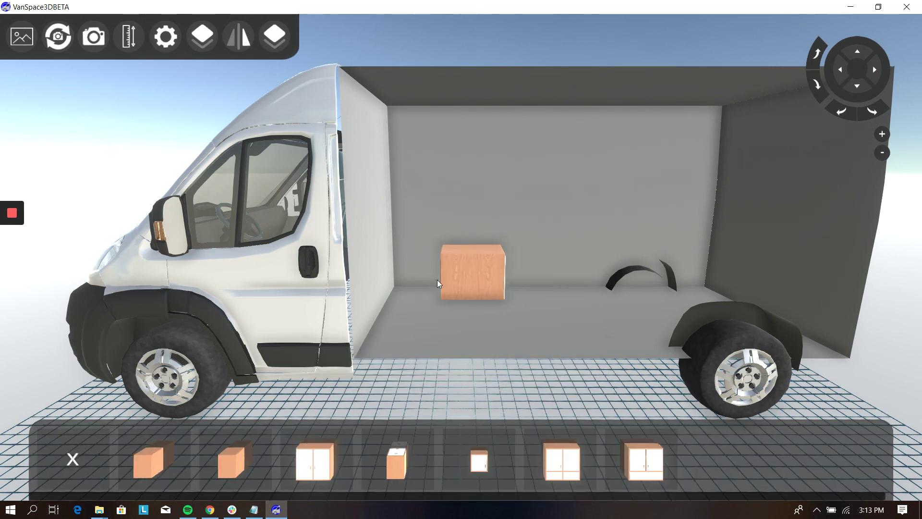
click(406, 318)
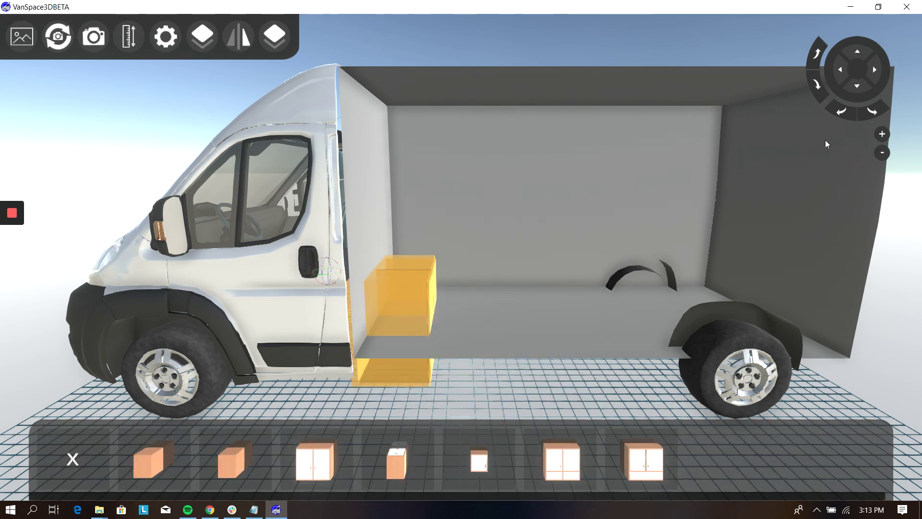
click(581, 272)
click(368, 291)
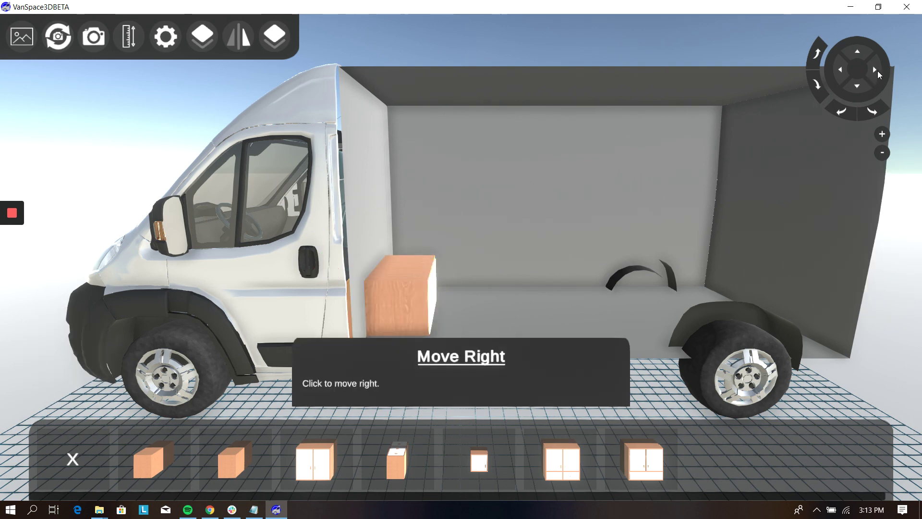
Pan and rotate the camera to view the cabinet and cargo area from the rear side.
click(878, 70)
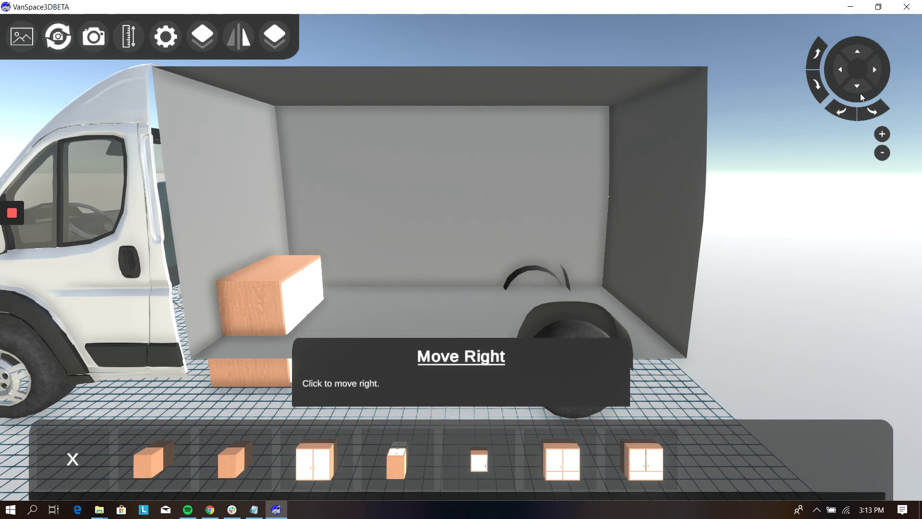
click(877, 113)
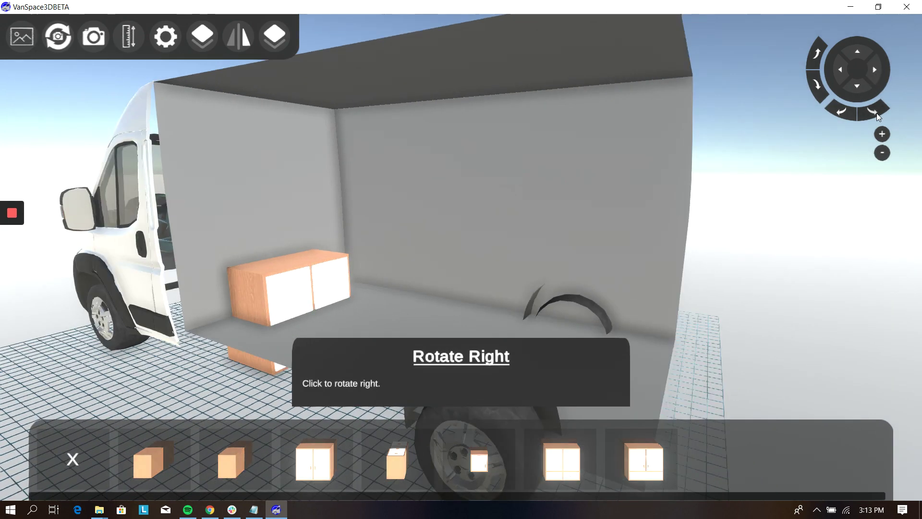
click(840, 70)
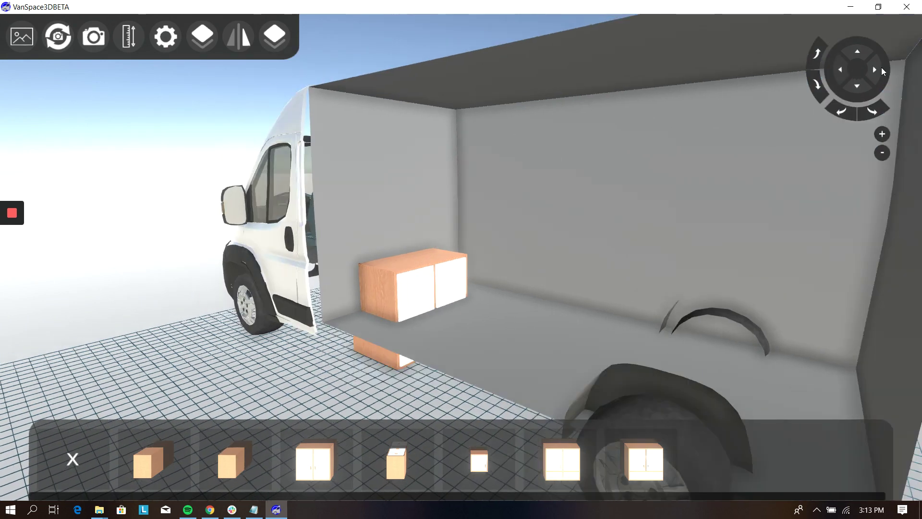
click(874, 71)
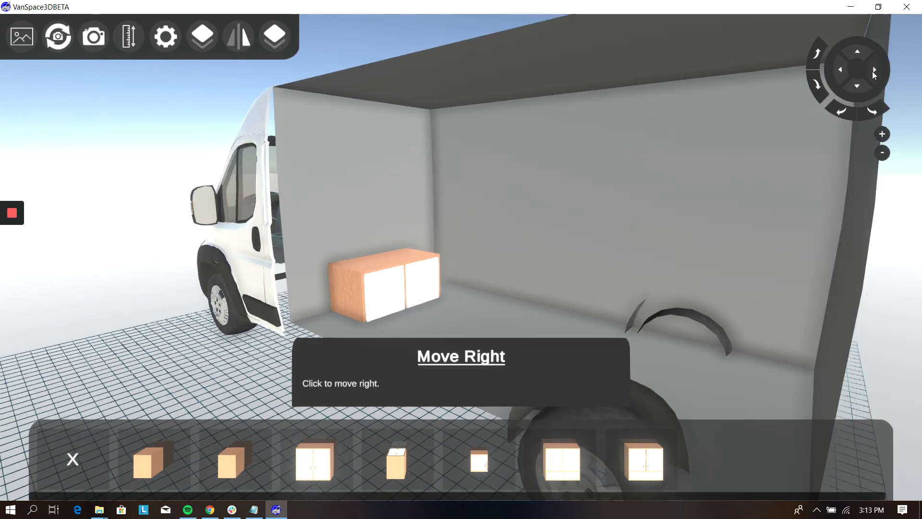
Turn on Free Cam and fly the view into the cargo area until it faces the cabinet's doors.
click(58, 39)
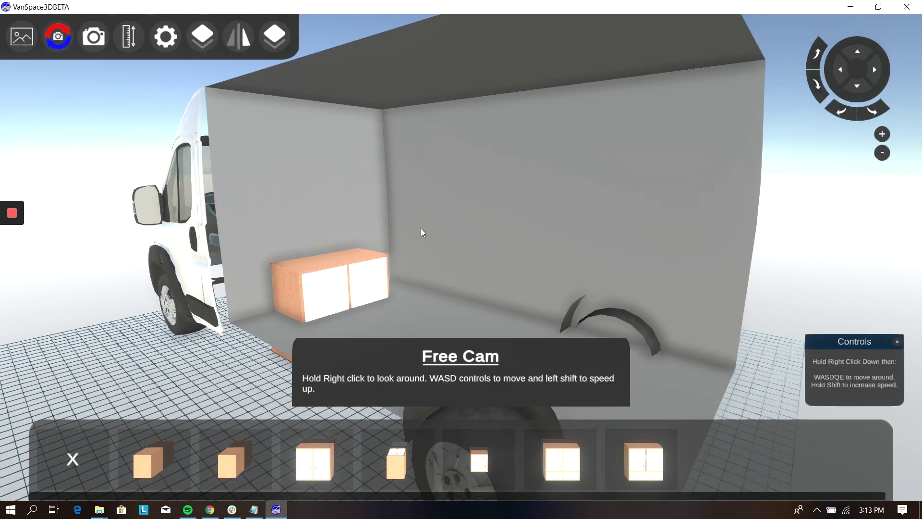
right_drag(422, 230, 462, 261)
key(d)
key(a)
key(a)
key(d)
key(d)
key(a)
key(a)
key(d)
key(s)
key(e)
key(q)
key(w)
key(w)
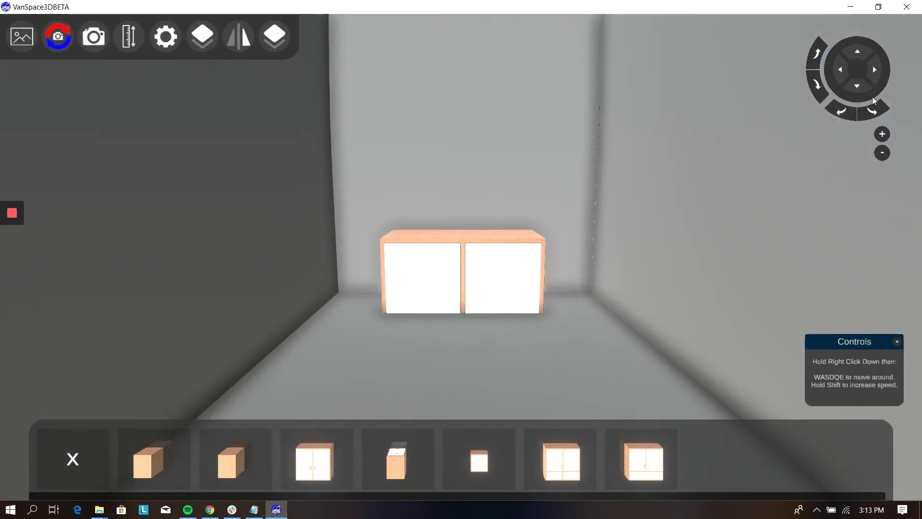
Raise the kitchen cabinet vertically so its full height stands above the van floor.
click(873, 79)
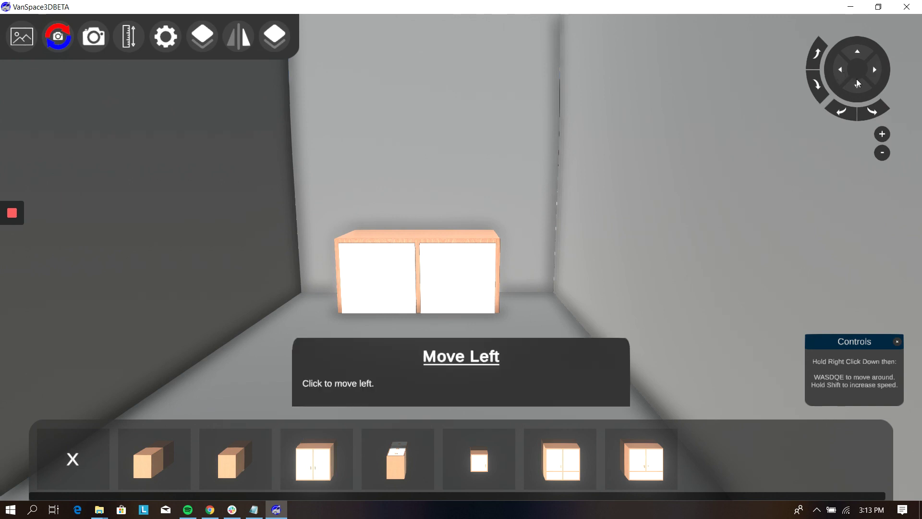
click(857, 82)
click(855, 86)
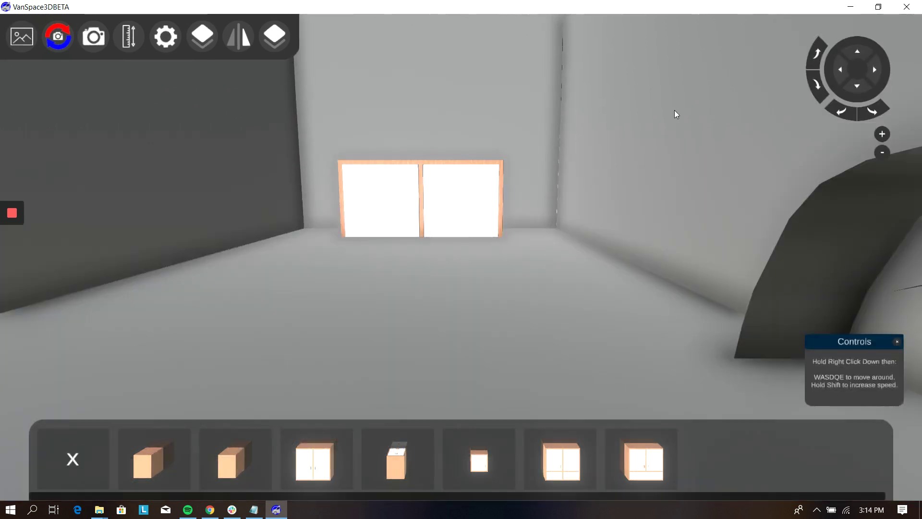
click(454, 188)
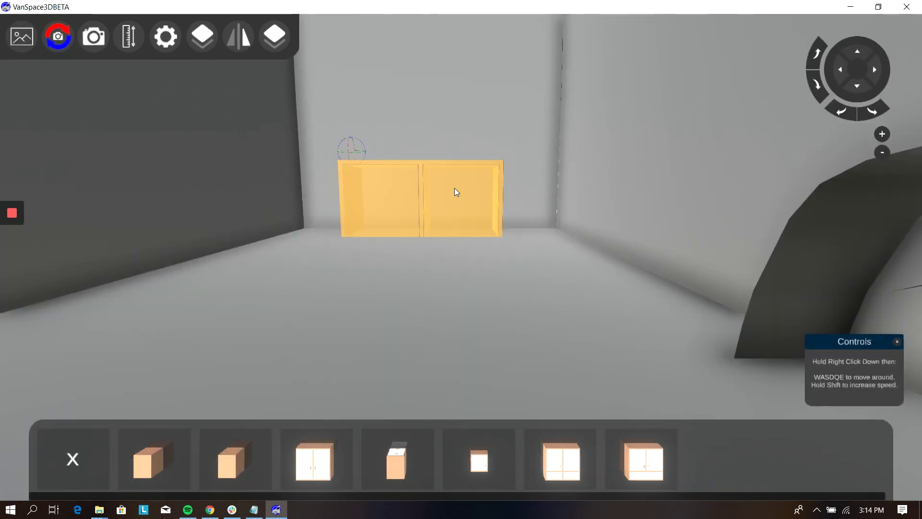
drag(350, 111, 353, 97)
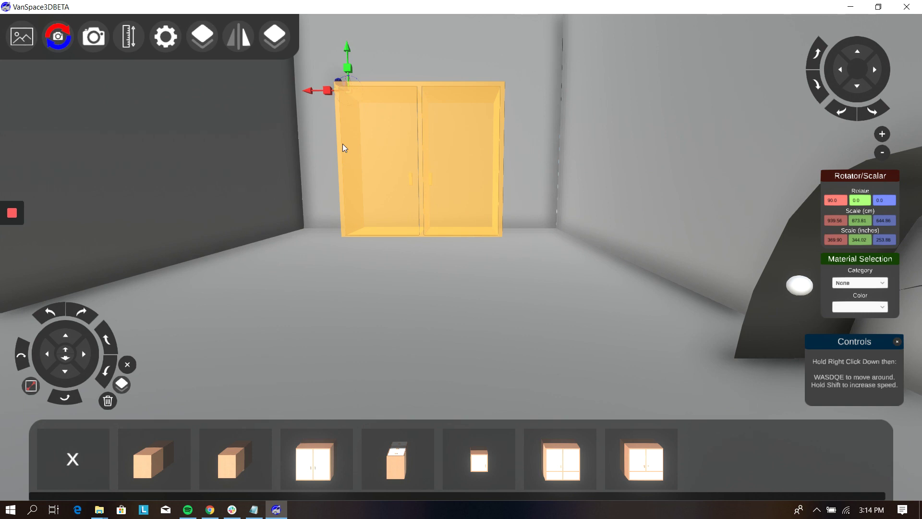
Nudge the cabinet right and fine-tune its height in small steps so it rests on the floor, and deselect it.
click(88, 353)
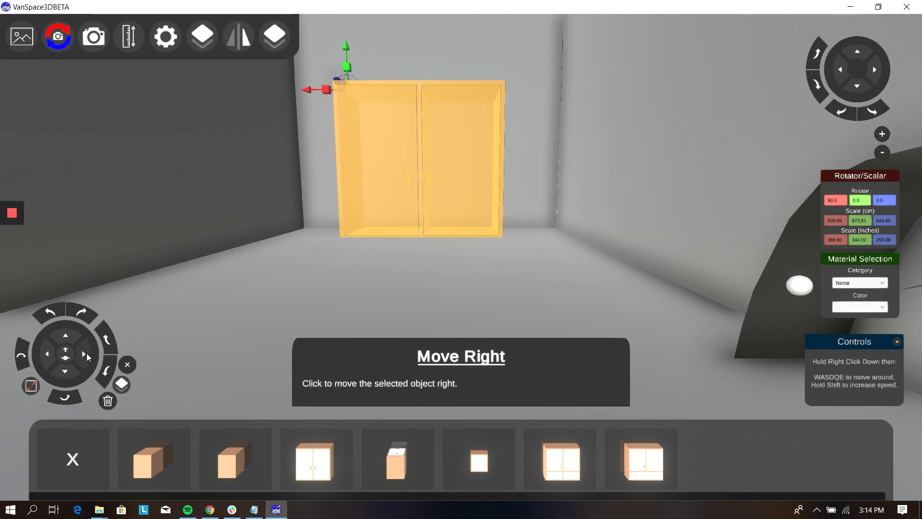
click(66, 339)
click(66, 338)
click(66, 338)
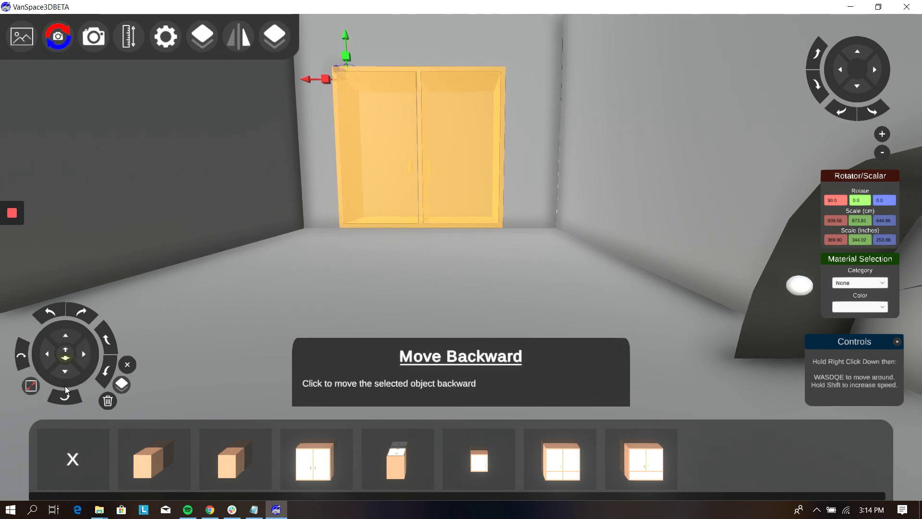
click(65, 373)
click(66, 373)
click(66, 373)
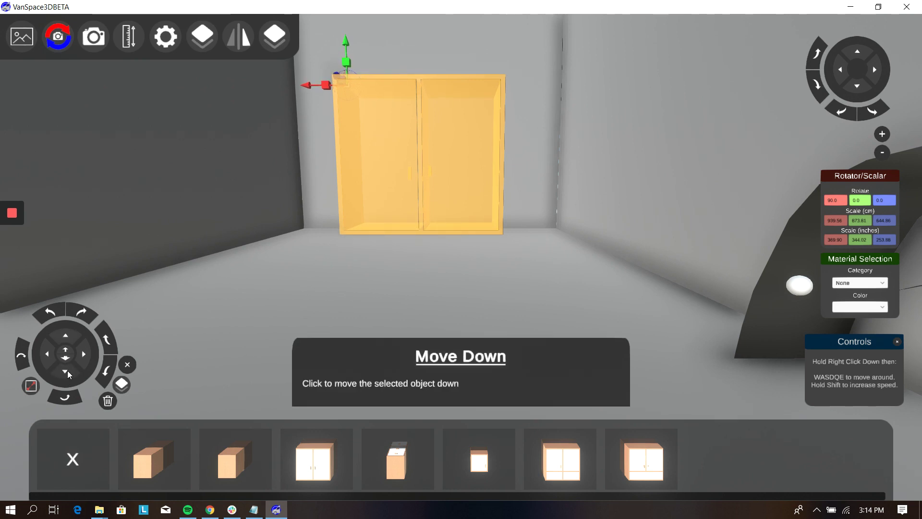
click(67, 373)
click(68, 378)
click(68, 378)
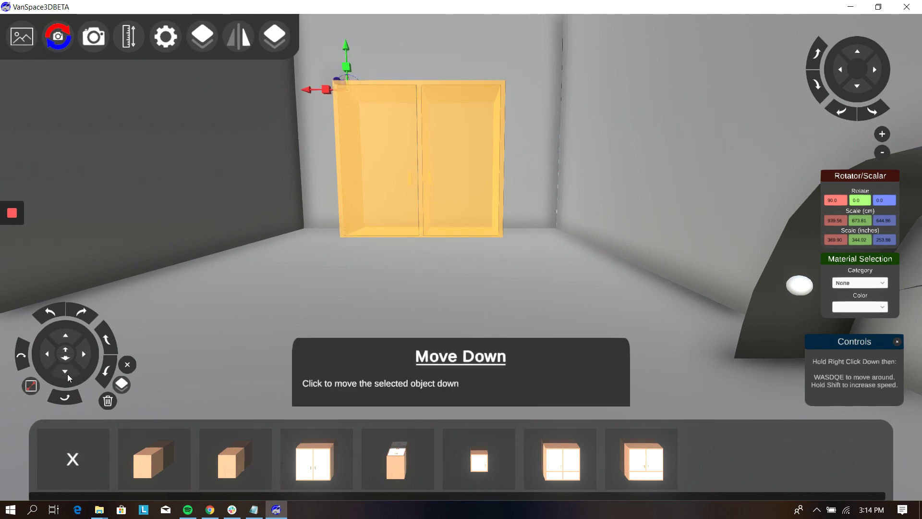
click(68, 340)
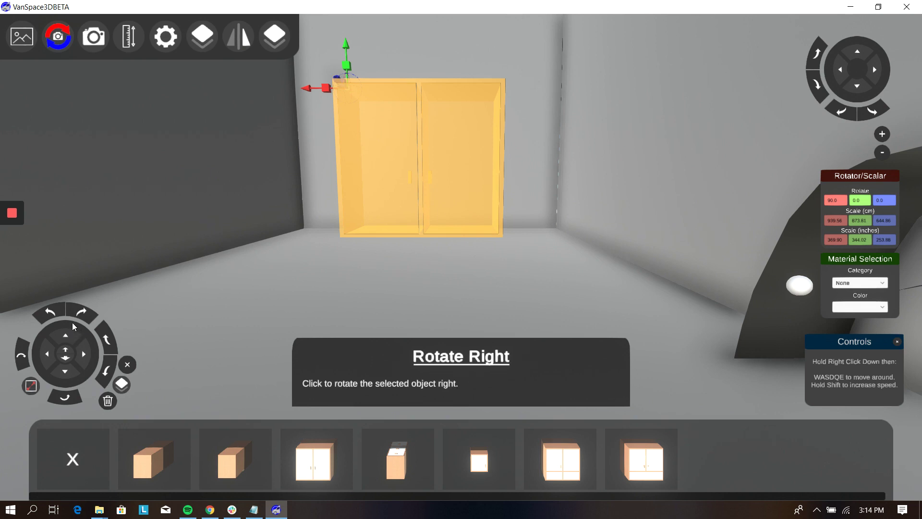
click(502, 254)
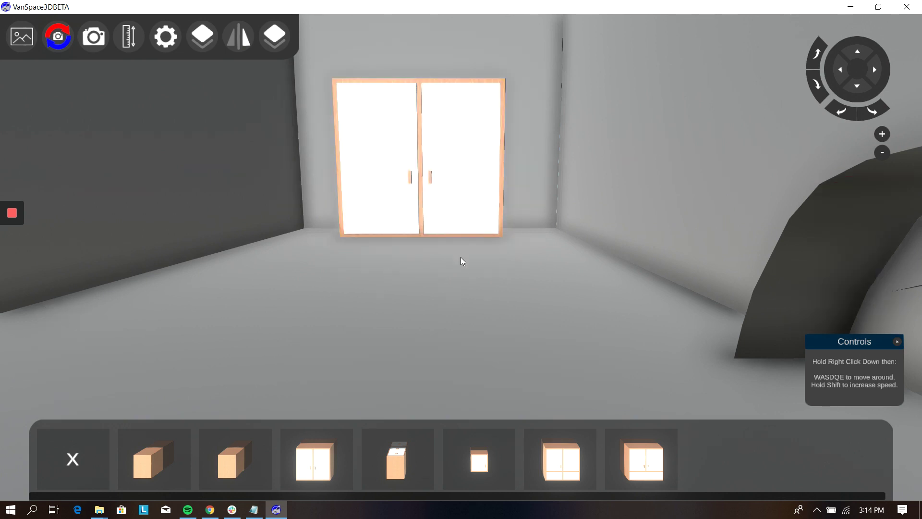
Slide the cabinet sideways along the partition until it meets the adjacent side wall.
right_drag(461, 257, 461, 257)
key(a)
click(456, 220)
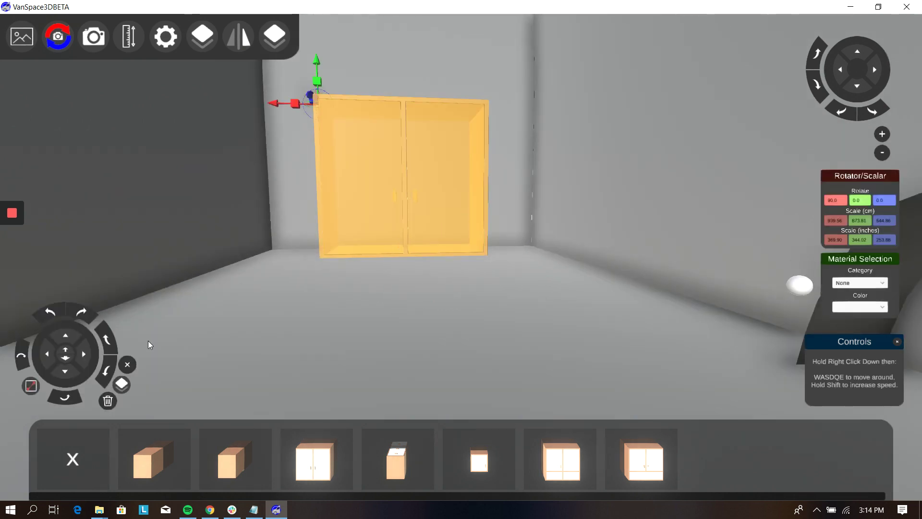
right_drag(461, 257, 445, 233)
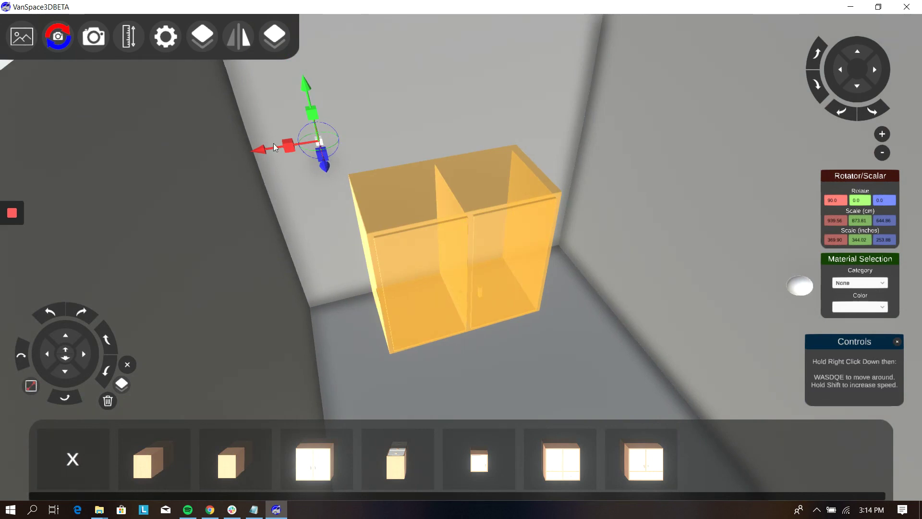
drag(265, 149, 290, 152)
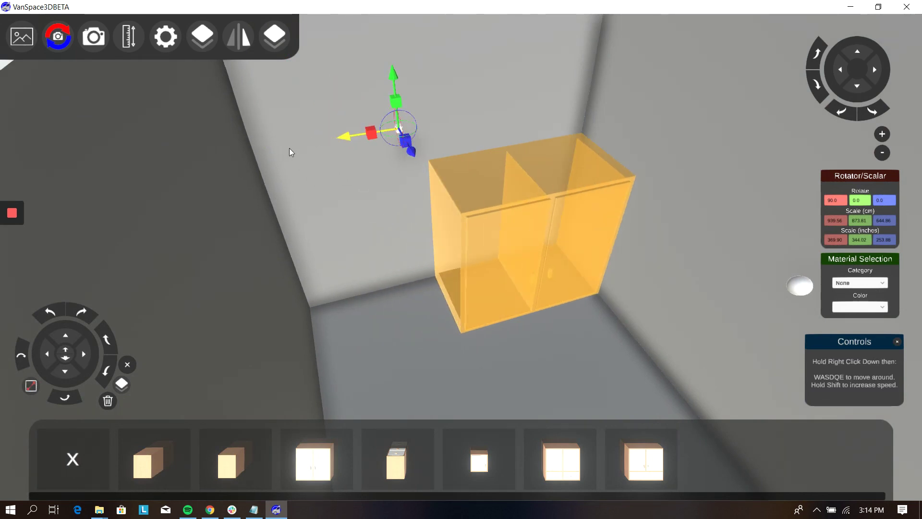
Duplicate the cabinet and place the copy directly beside the original along the partition.
click(121, 387)
drag(358, 139, 295, 151)
click(512, 191)
click(421, 218)
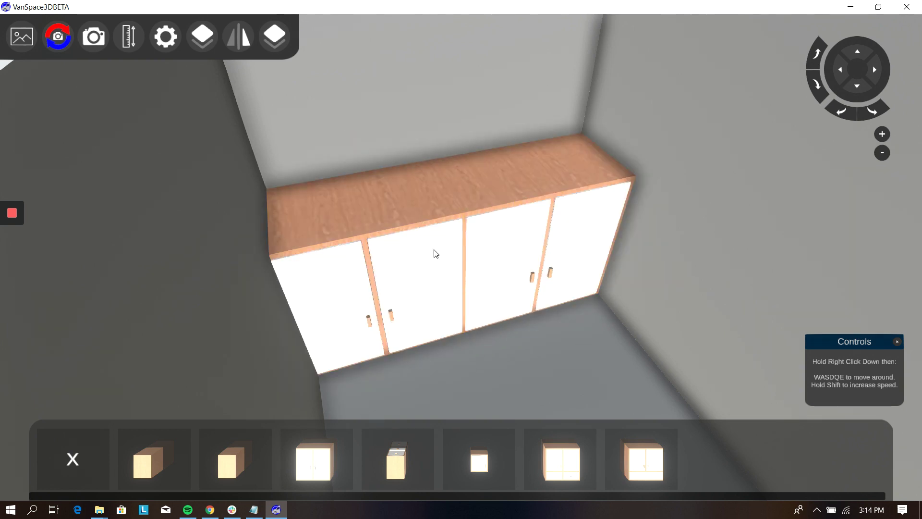
Place the UBench Couch Mode bench from the Beds category at the rear of the cargo area and select it.
right_drag(460, 256, 461, 257)
click(76, 458)
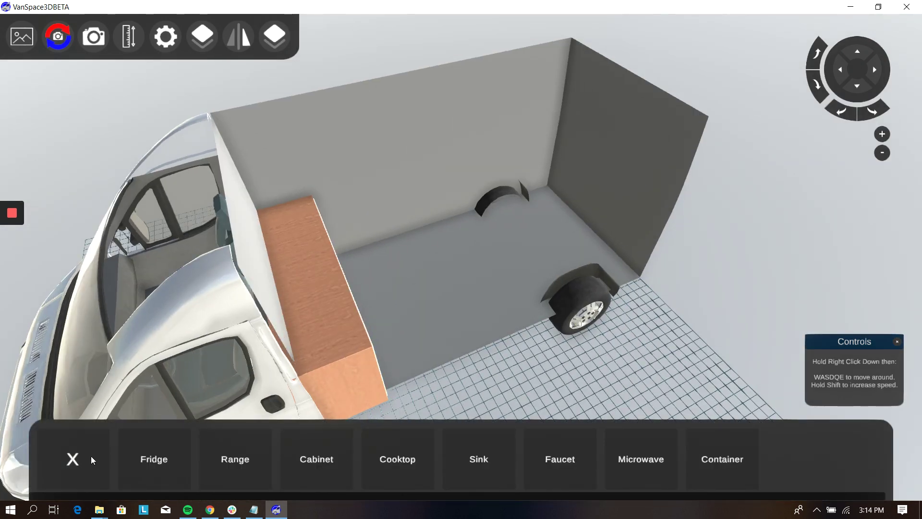
click(117, 458)
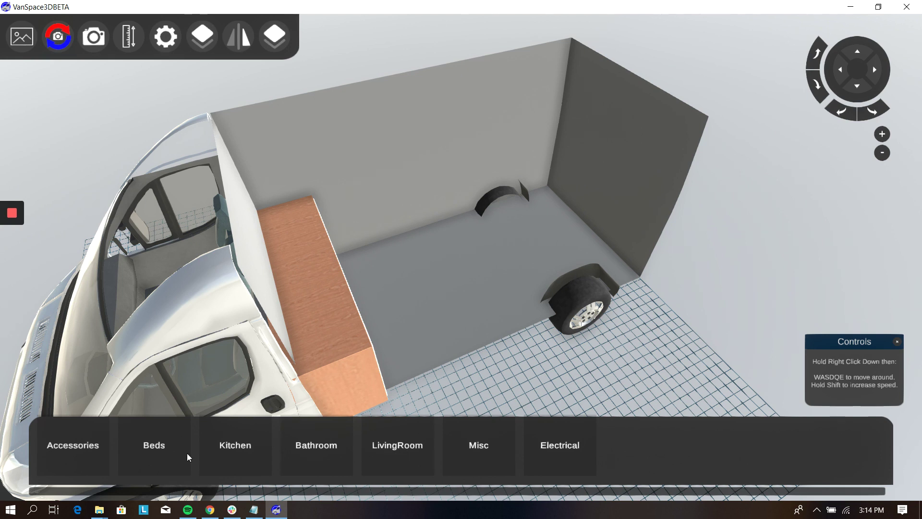
click(155, 448)
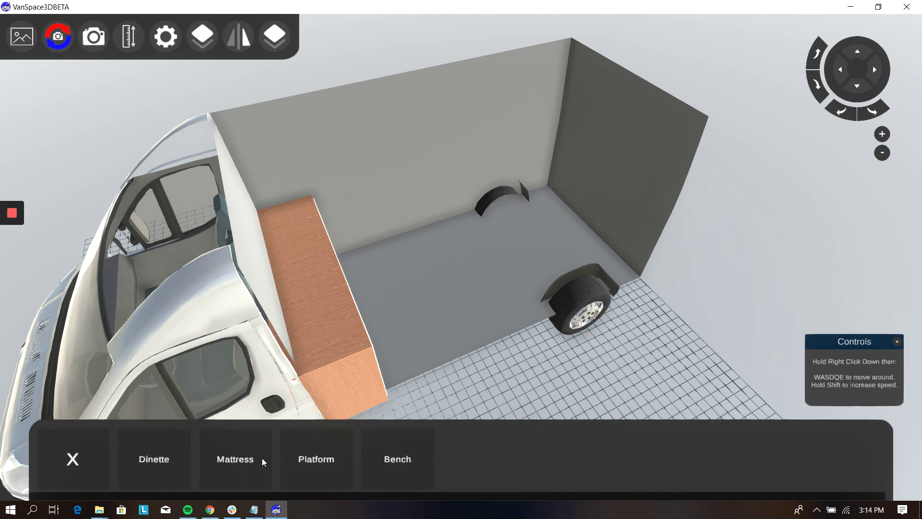
click(389, 457)
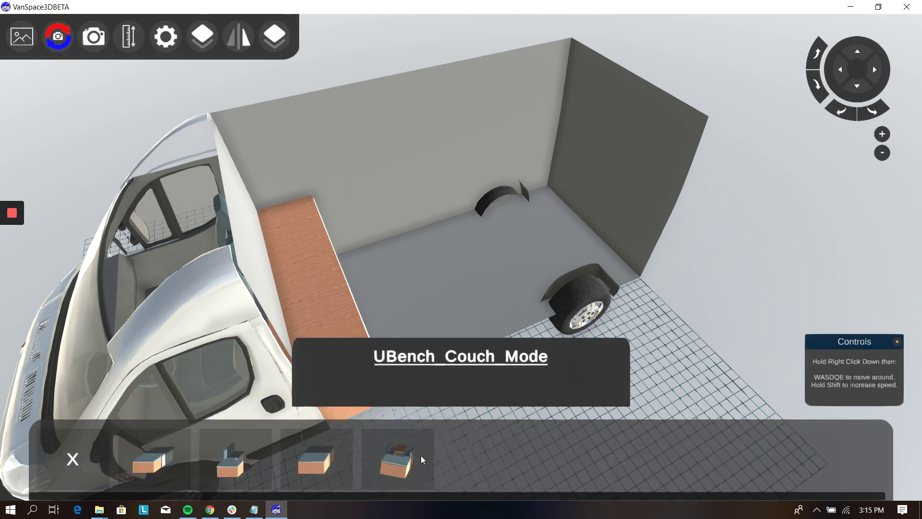
click(500, 276)
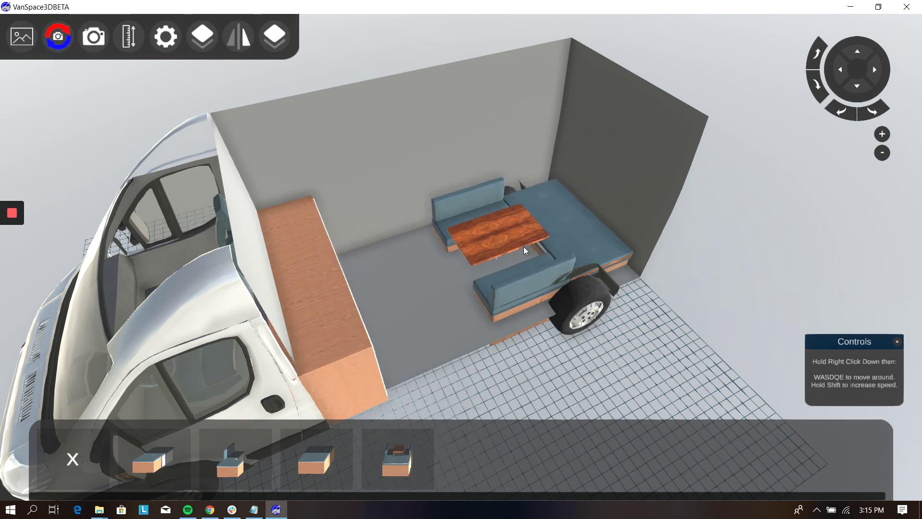
click(522, 231)
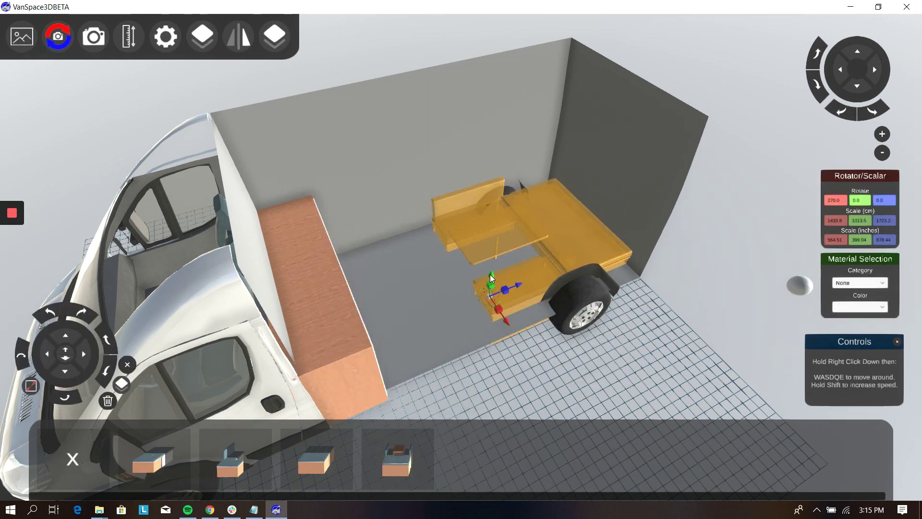
Raise the UBench bench until its bases rest on the cargo floor, and deselect it.
mouse_move(492, 278)
mouse_down()
mouse_move(492, 214)
mouse_move(489, 267)
mouse_up()
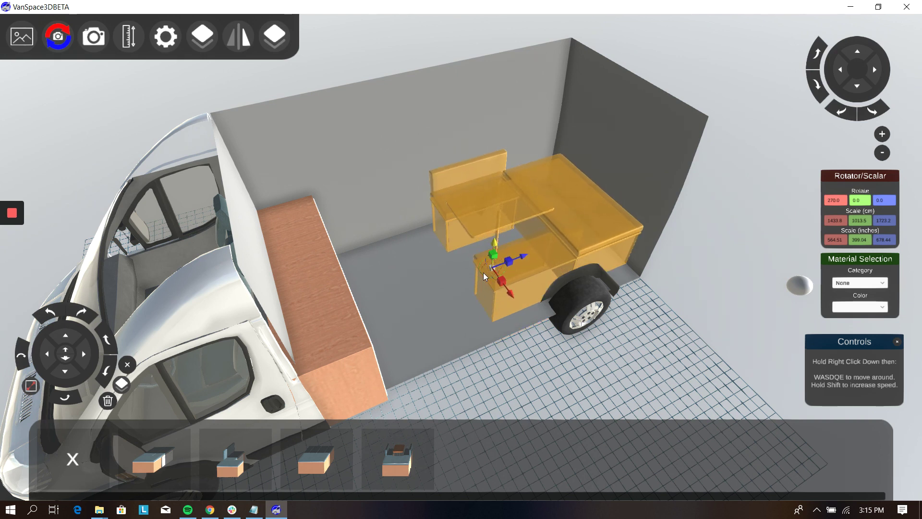
click(71, 344)
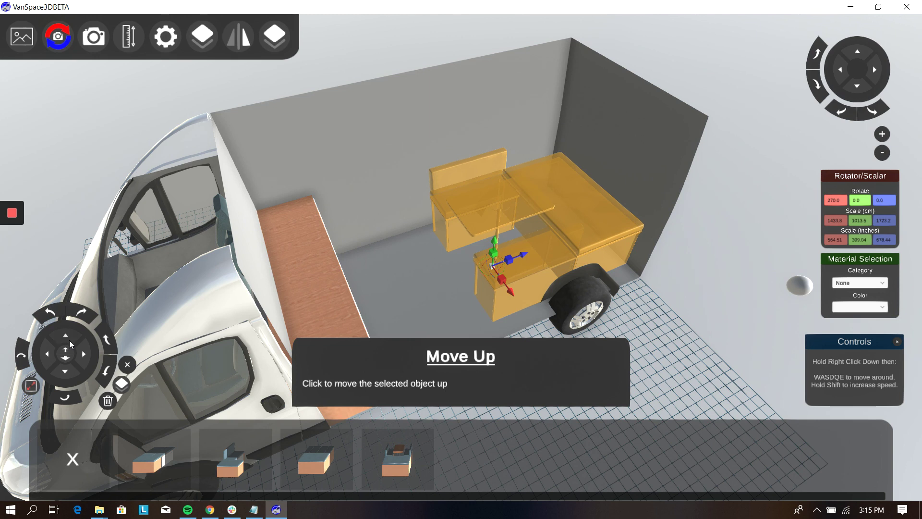
click(554, 230)
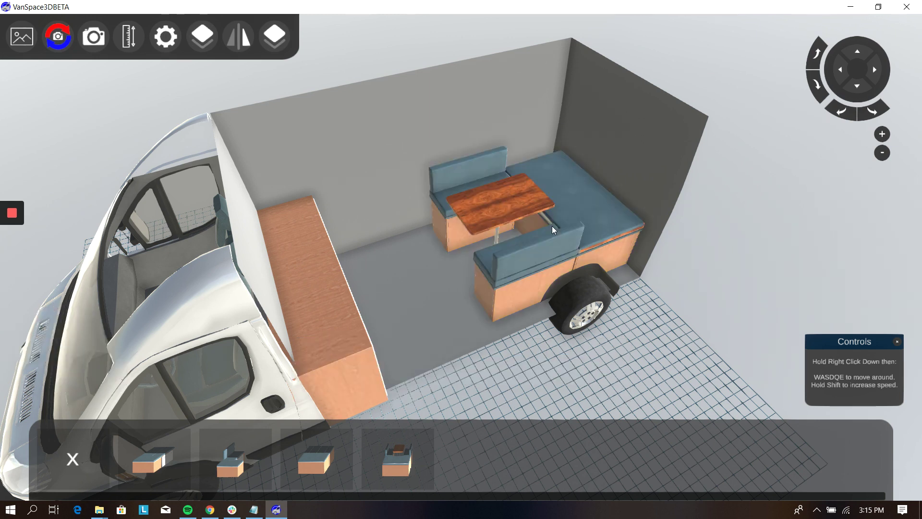
Set the bench's Y rotation to 180.0 so its seats face the rear, and shift it slightly toward the cab.
click(587, 229)
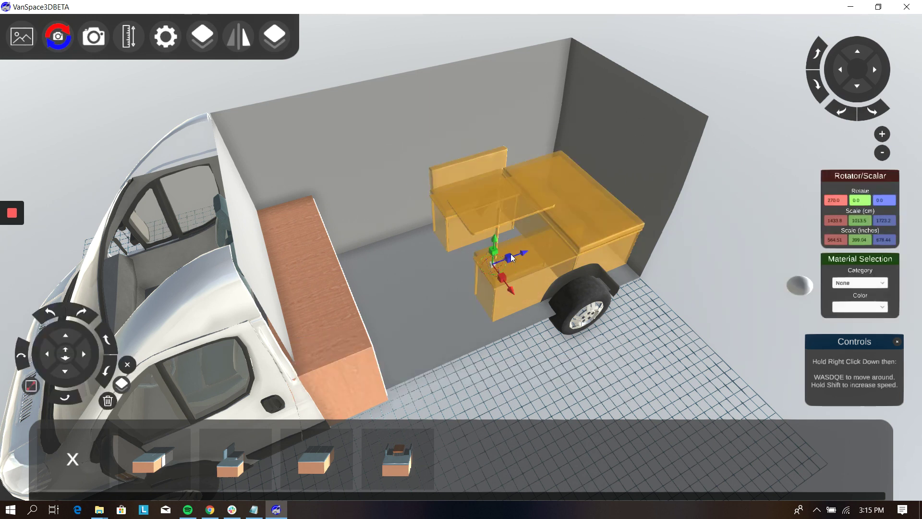
drag(511, 262, 510, 260)
click(860, 202)
click(842, 201)
click(863, 202)
text(180.0)
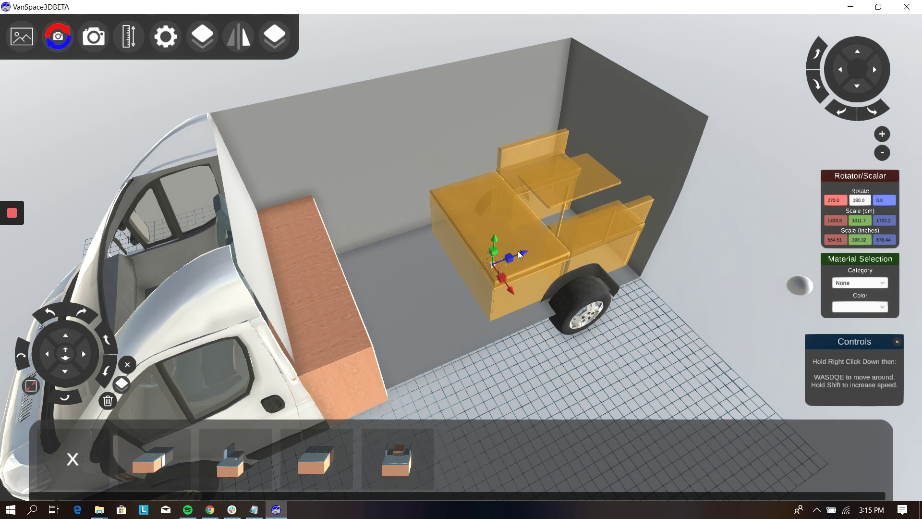
drag(527, 255, 518, 250)
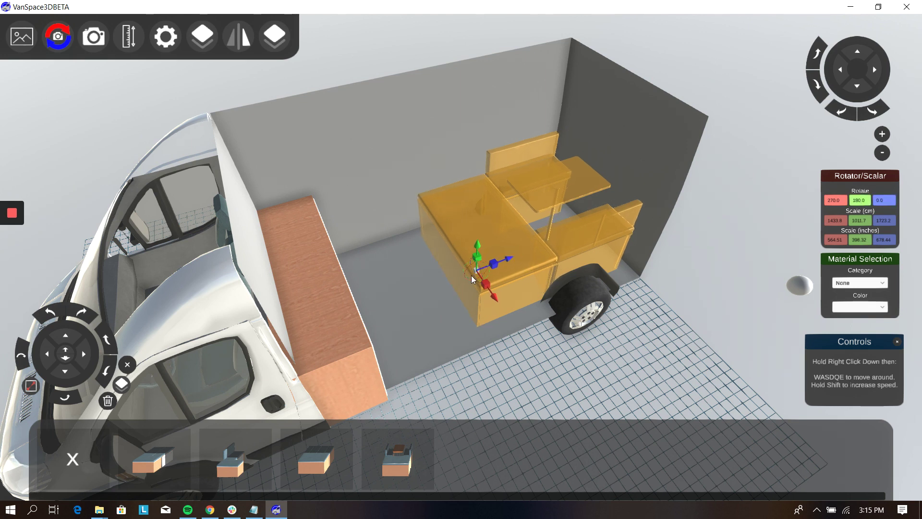
click(571, 254)
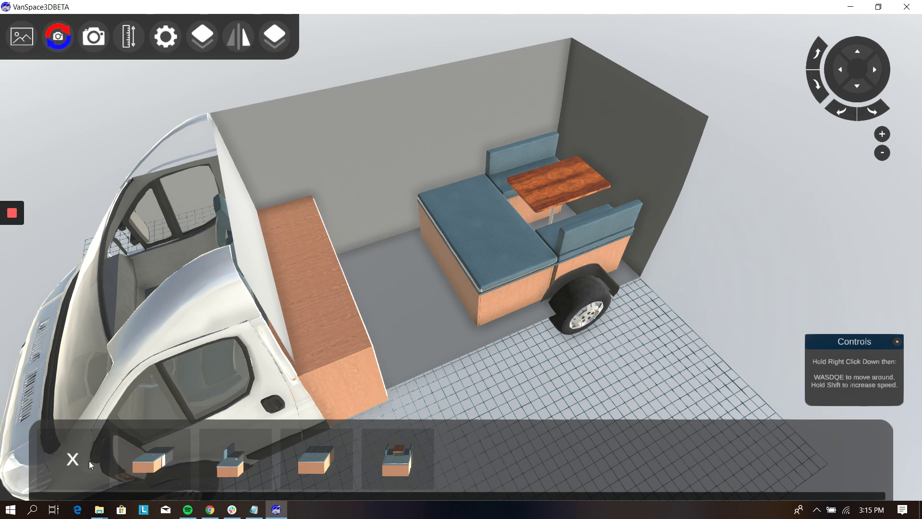
Measure the gap between the kitchen cabinets and the front edge of the bench, and leave measure mode.
click(68, 486)
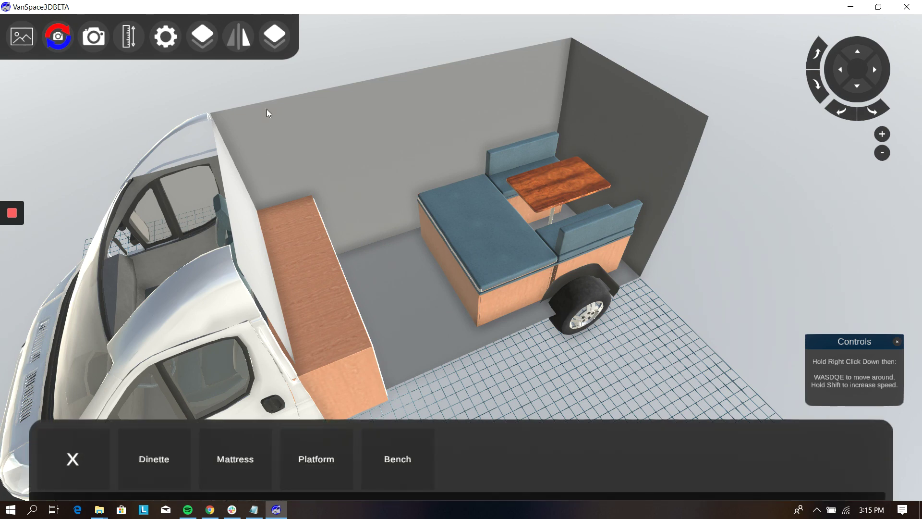
key(d)
right_drag(460, 256, 326, 279)
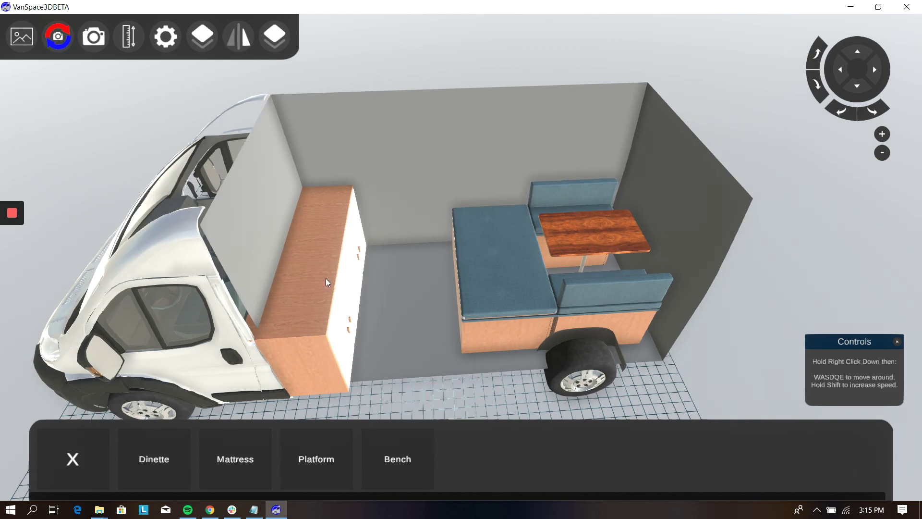
click(127, 43)
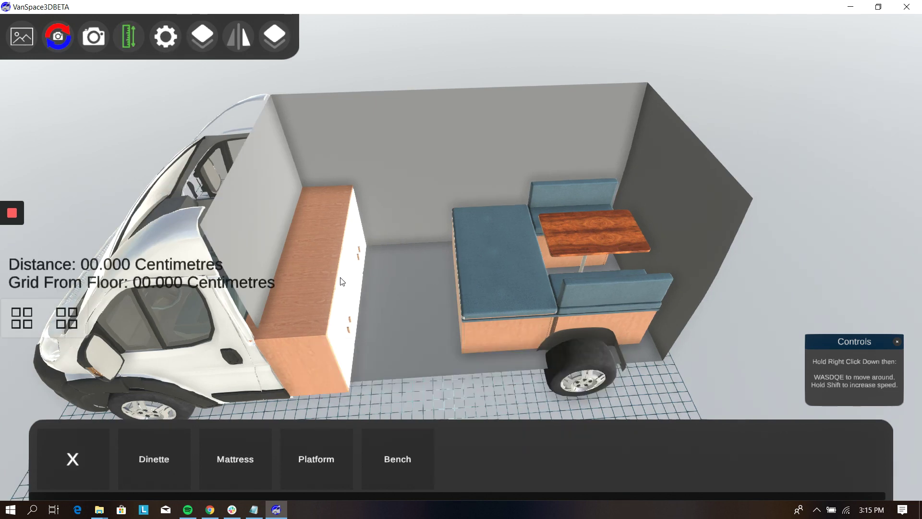
click(337, 263)
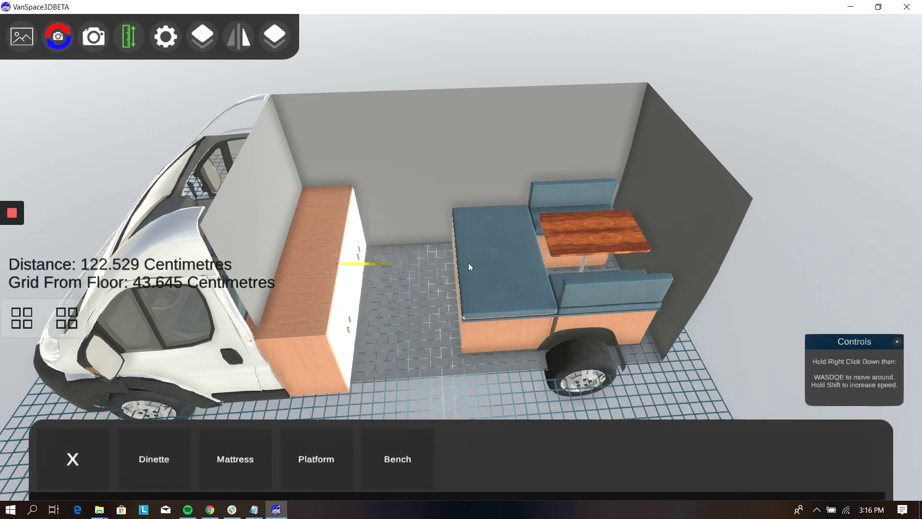
click(459, 262)
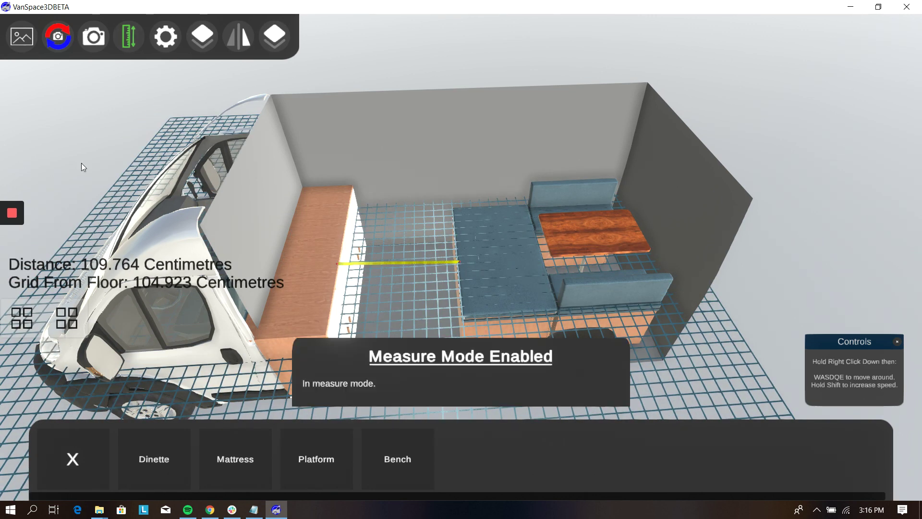
click(135, 43)
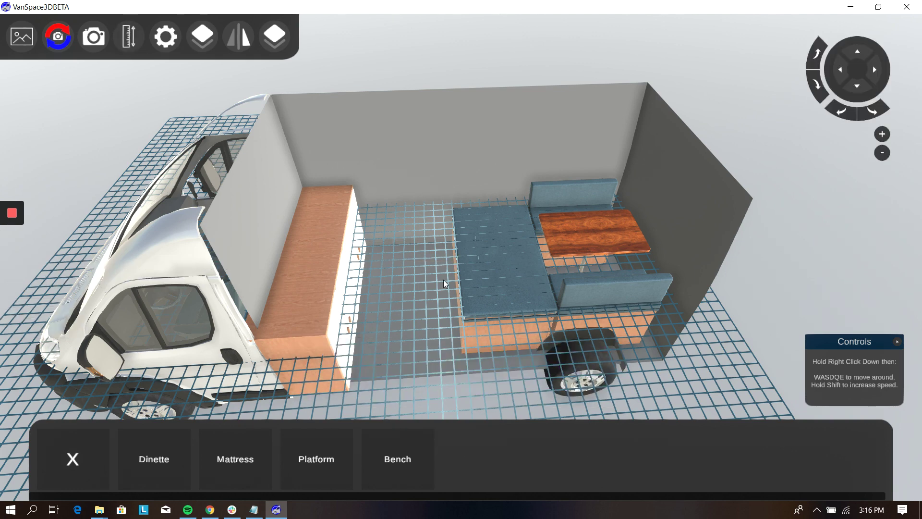
Hide the van's bulkhead between the cab and the cargo area, and turn measure mode off.
click(132, 42)
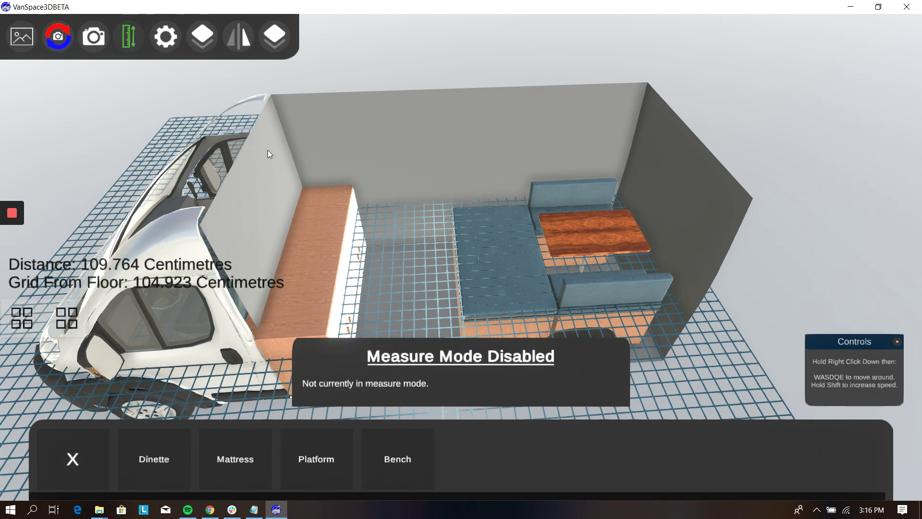
right_drag(461, 257, 461, 257)
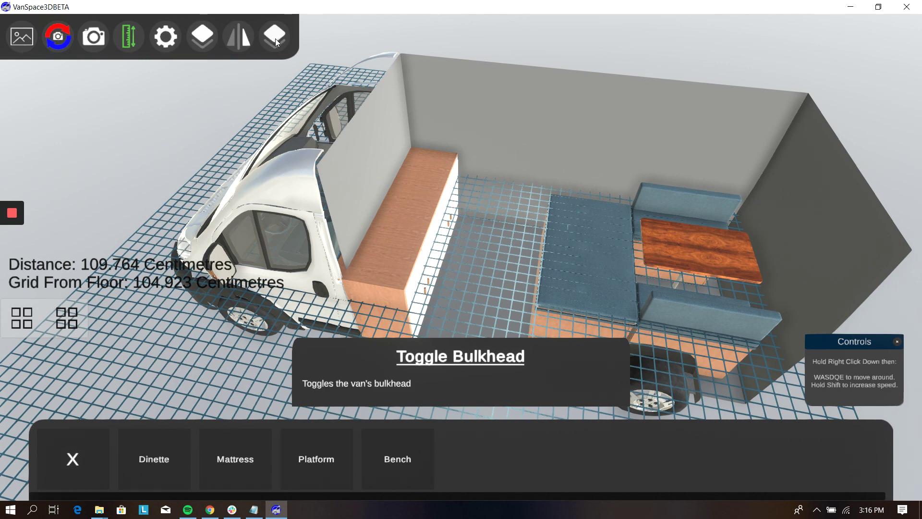
click(275, 38)
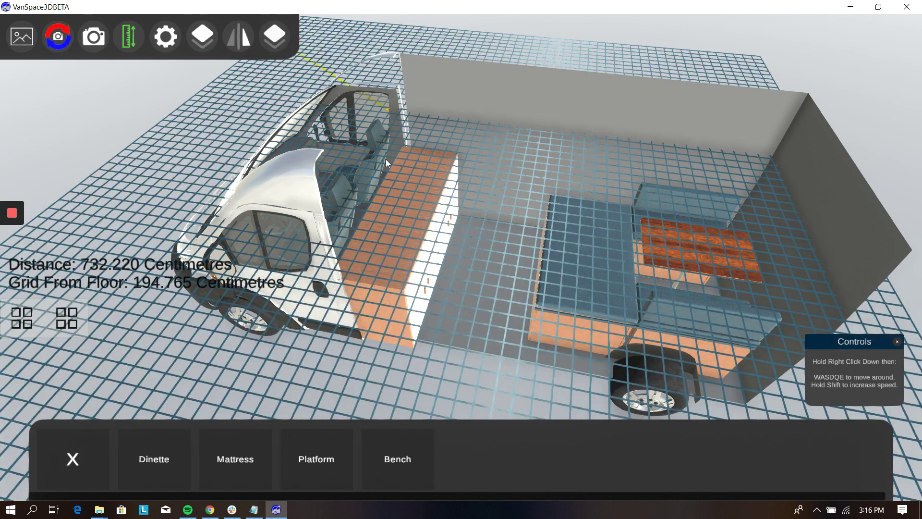
click(129, 38)
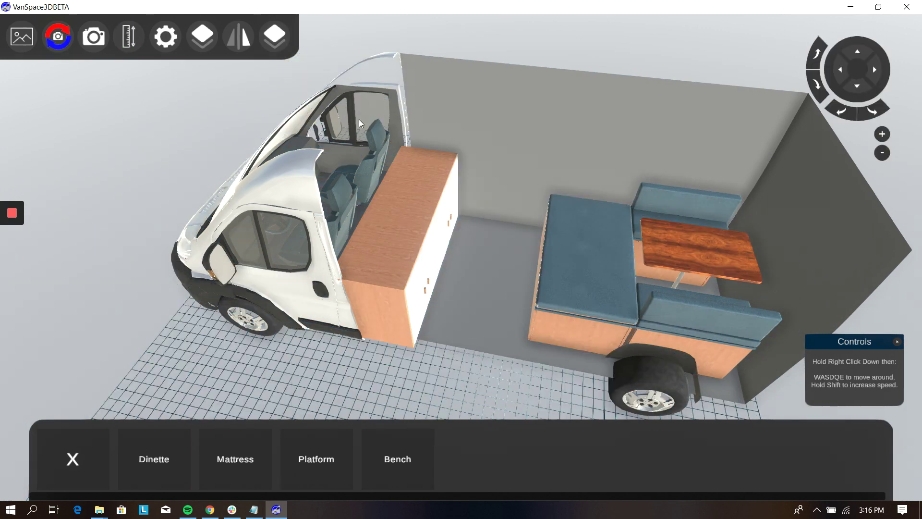
Toggle the bulkhead on and off to compare the van with and without it.
click(279, 41)
click(277, 38)
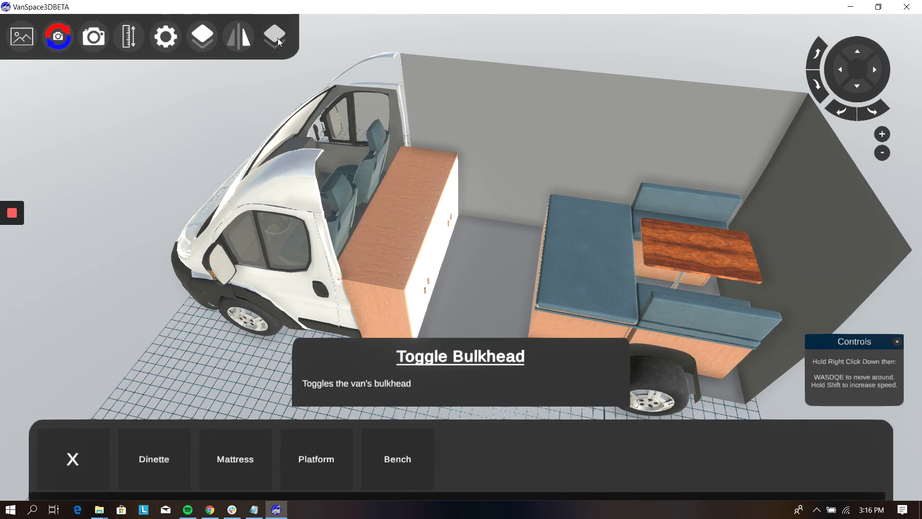
click(277, 38)
click(277, 37)
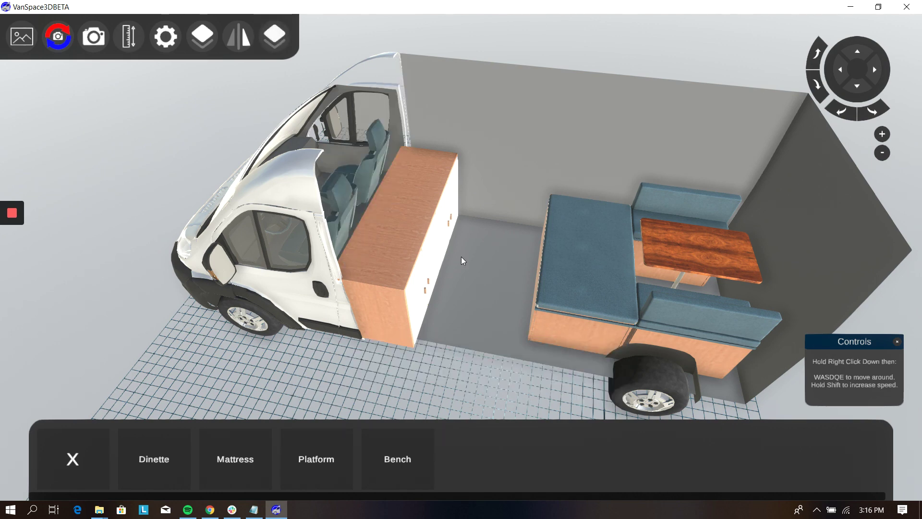
Show and hide the bulkhead once more, and mirror the cab's driving side and switch it back.
key(d)
right_drag(461, 256, 461, 256)
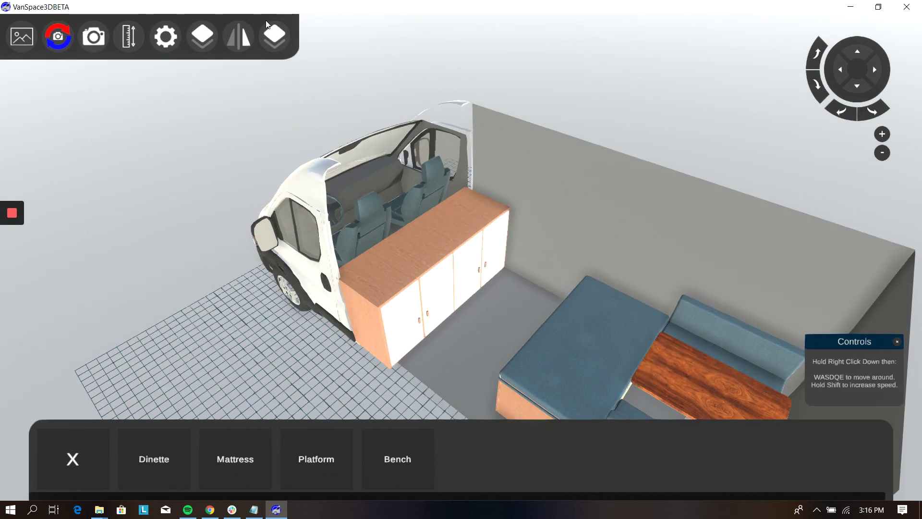
click(281, 37)
click(281, 37)
click(239, 38)
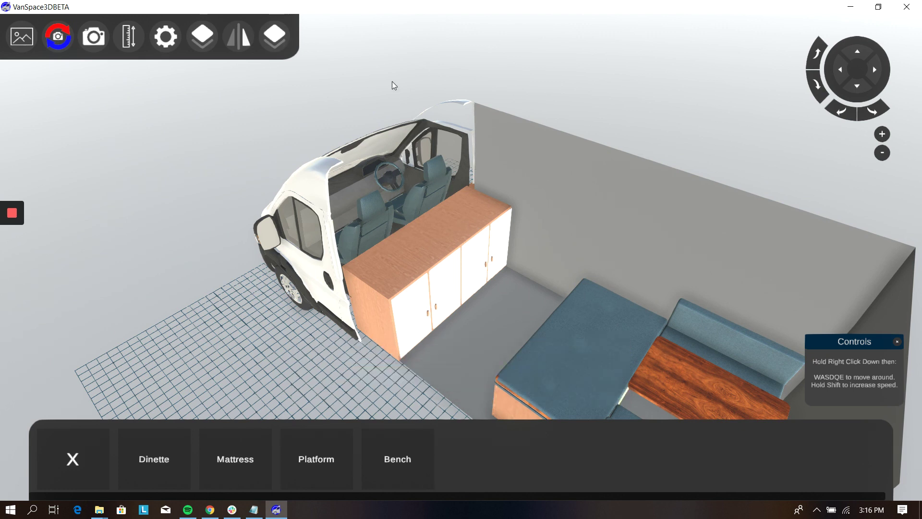
click(236, 40)
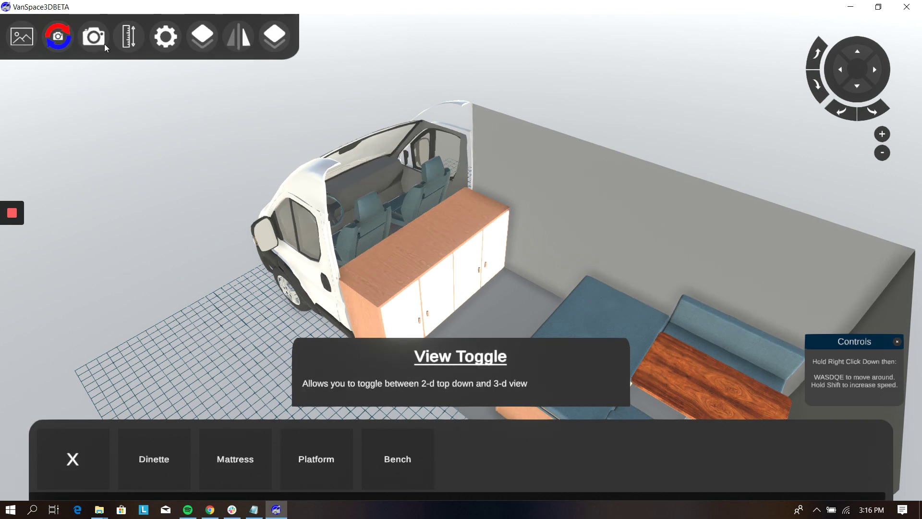
Frame the whole van from above at an angle and take a snapshot of the layout.
right_drag(481, 239, 460, 258)
key(s)
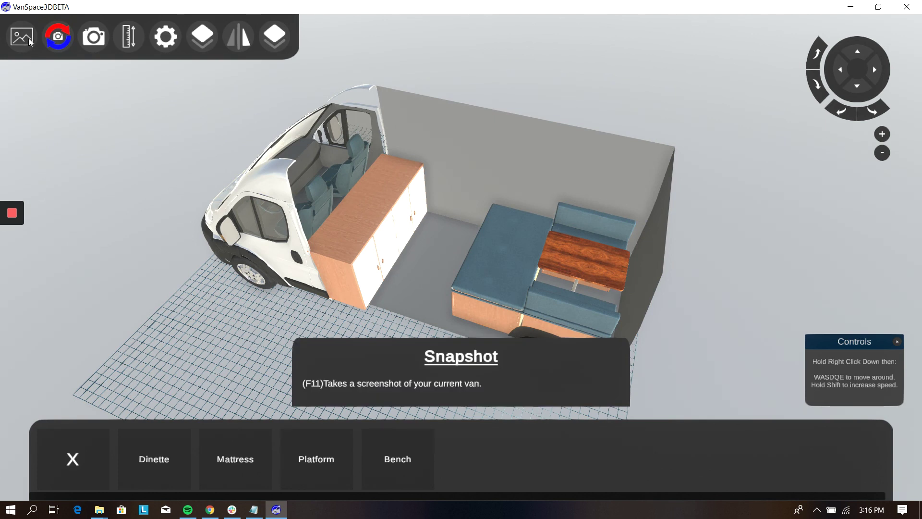
click(22, 36)
Place the Atwood DV 30S Stainless Steel cooktop from the Kitchen category and position it on the countertop behind the cab.
click(75, 480)
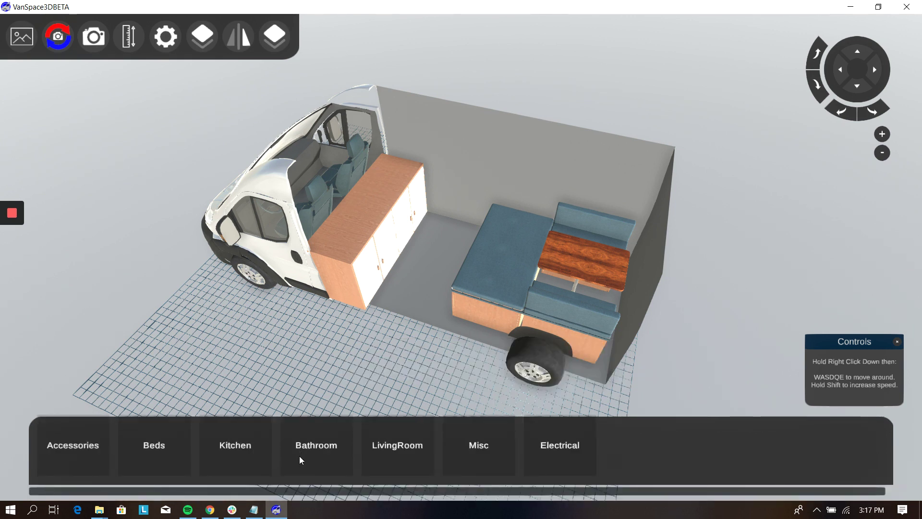
click(243, 448)
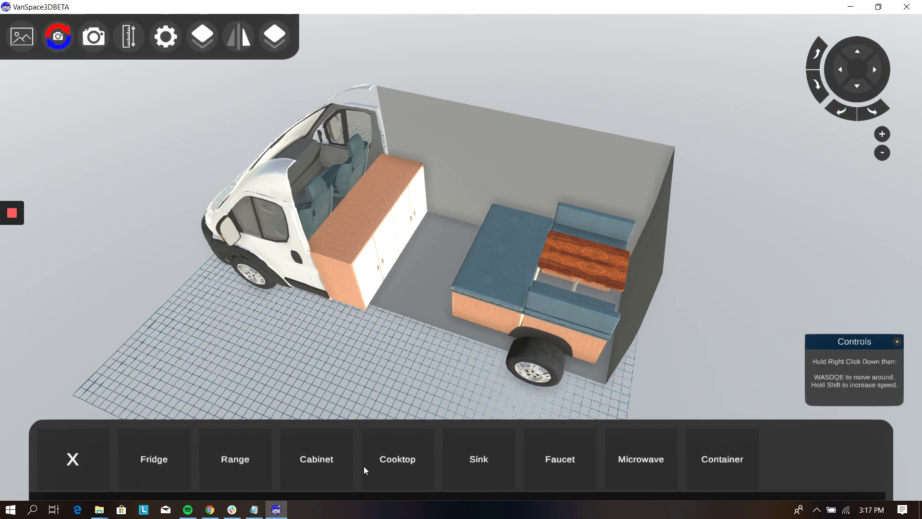
click(379, 465)
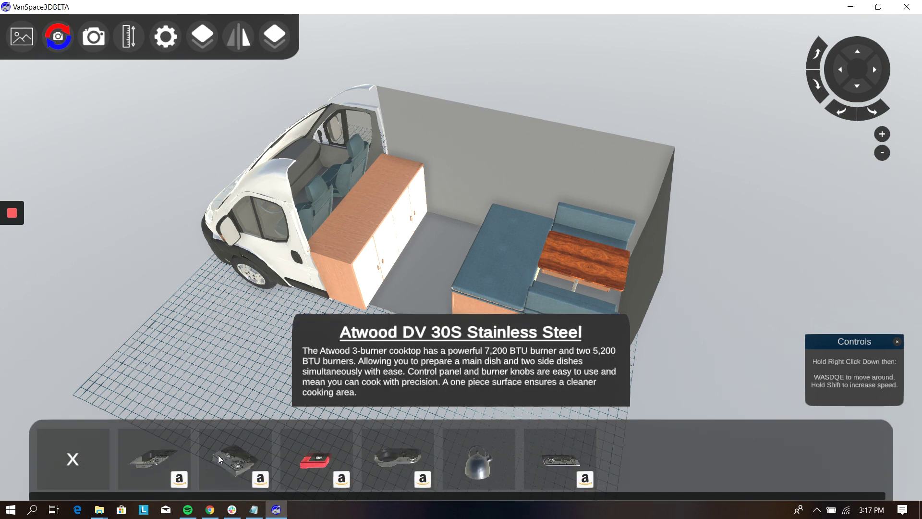
mouse_move(223, 454)
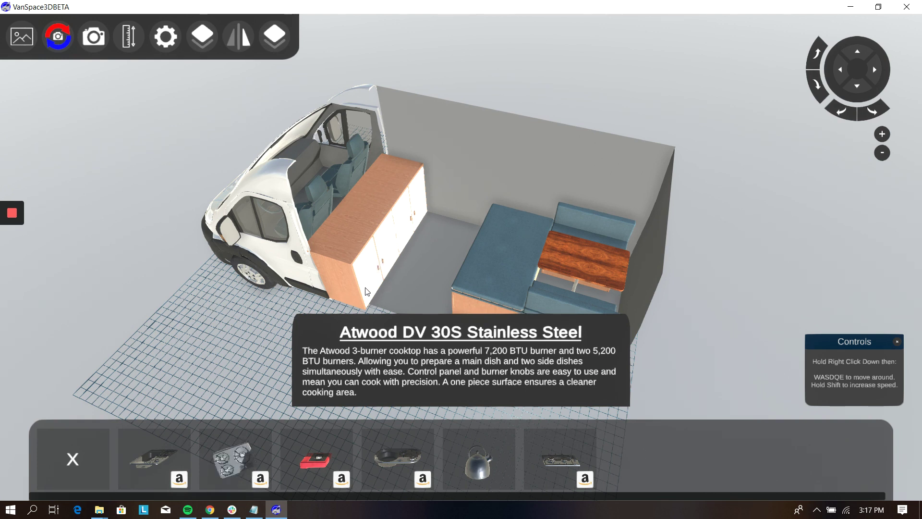
click(231, 479)
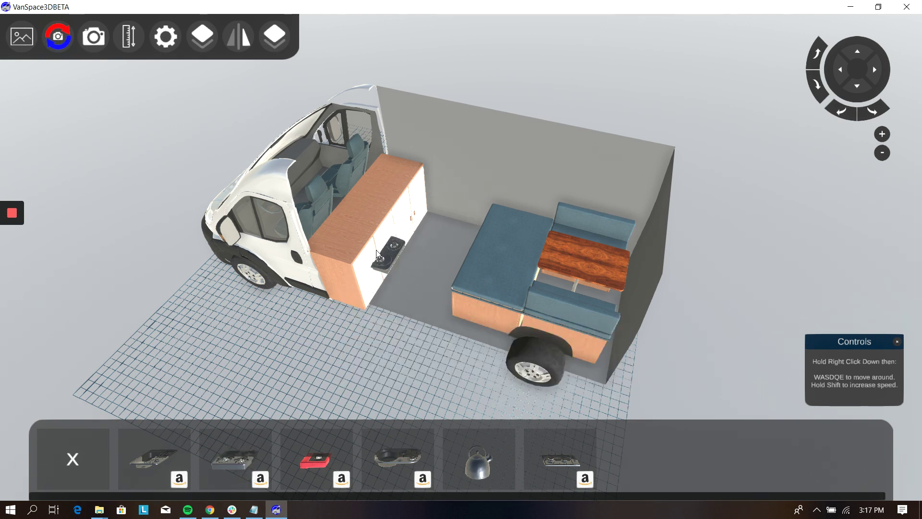
click(378, 255)
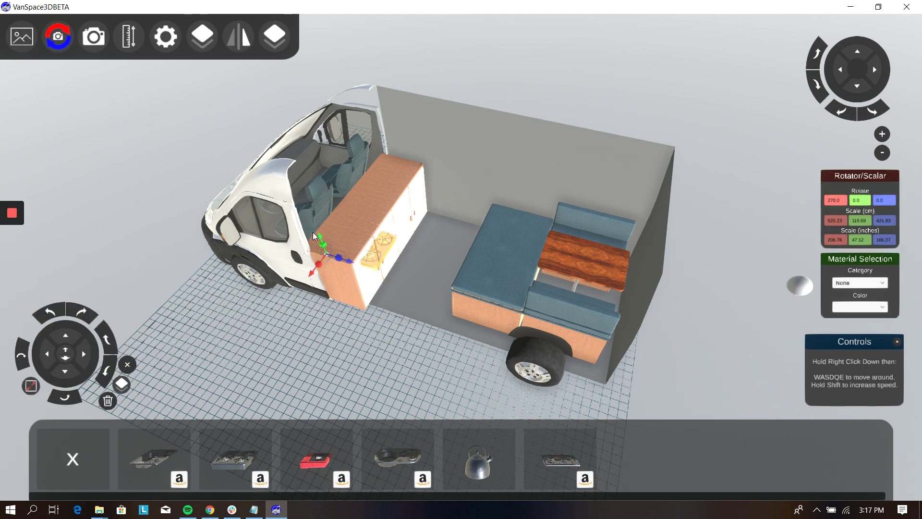
mouse_move(319, 236)
mouse_down()
mouse_move(314, 230)
mouse_move(331, 252)
mouse_move(313, 247)
mouse_up()
click(382, 213)
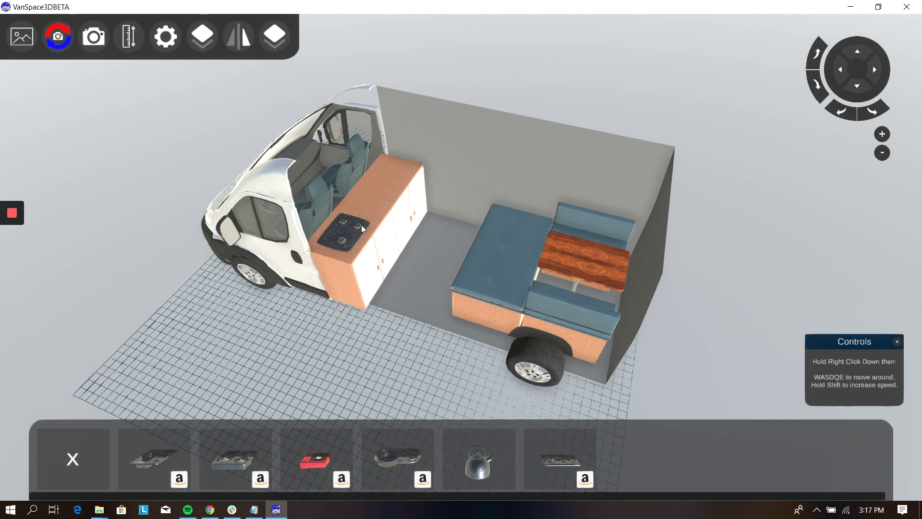
Check the placed cooktop and look through the Microwave items of the Kitchen category.
click(353, 225)
click(388, 186)
click(365, 225)
mouse_move(264, 482)
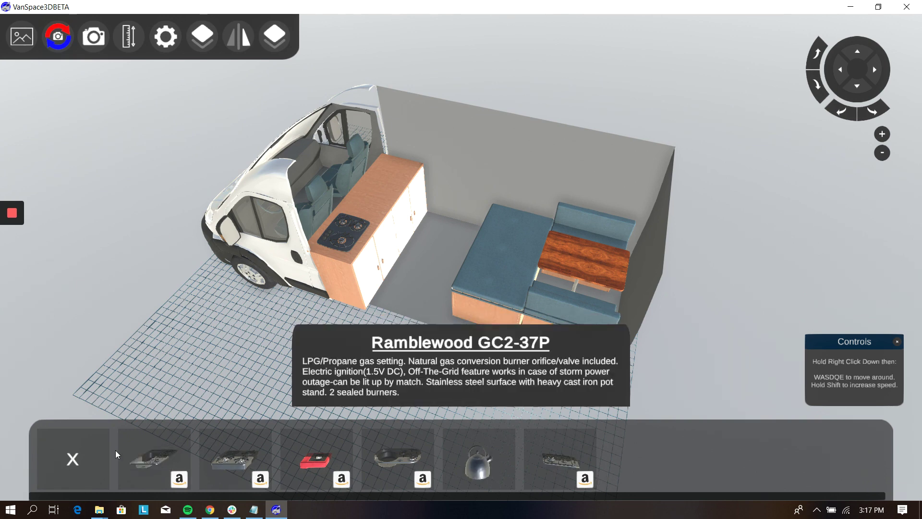
click(79, 472)
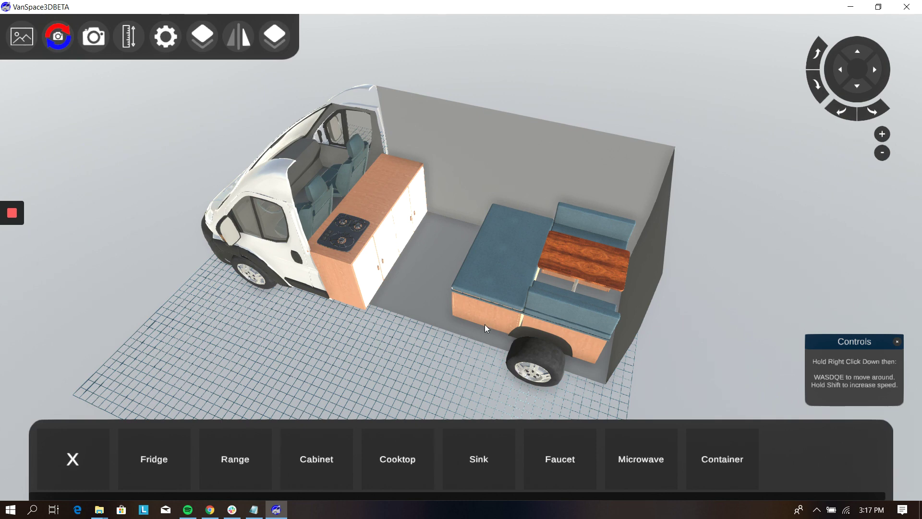
click(497, 283)
click(514, 287)
click(633, 465)
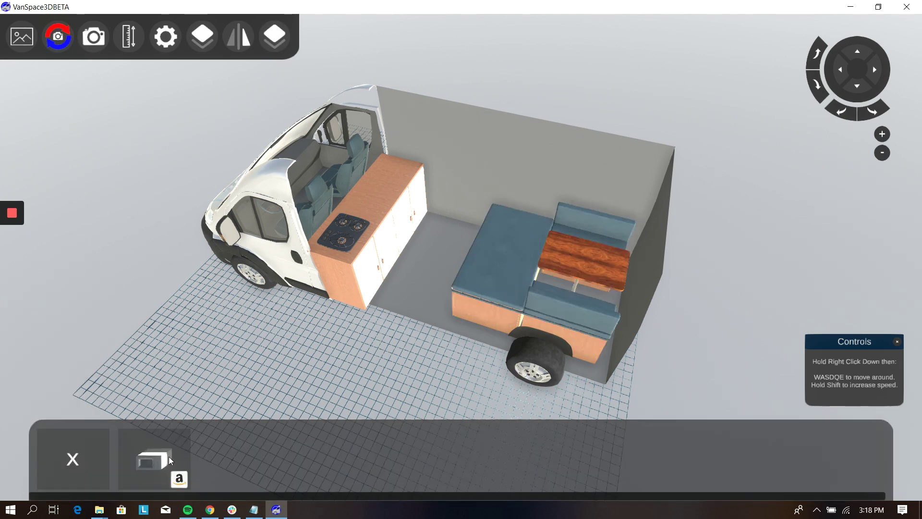
click(85, 462)
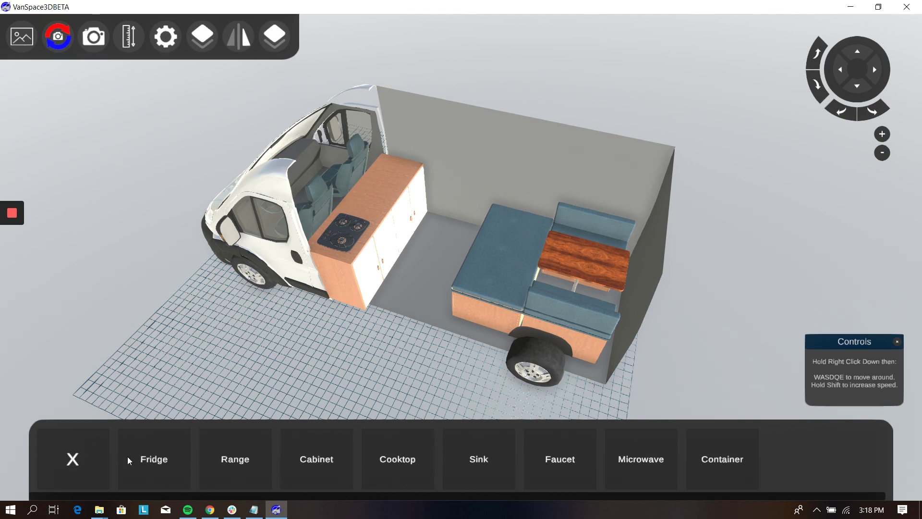
Place the Dometic CFX50 fridge from the Kitchen category on the floor in front of the cabinets, and select it with the cooktop cabinet.
click(171, 456)
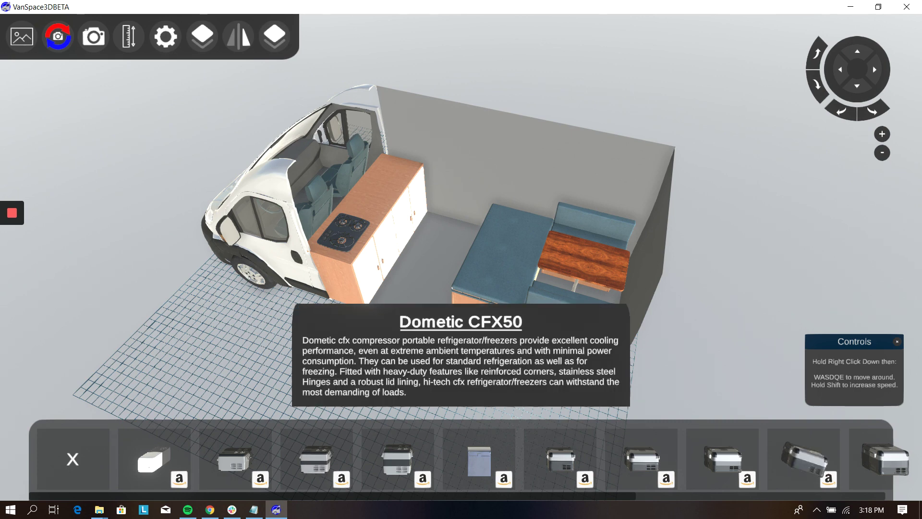
drag(448, 492, 616, 497)
mouse_move(510, 453)
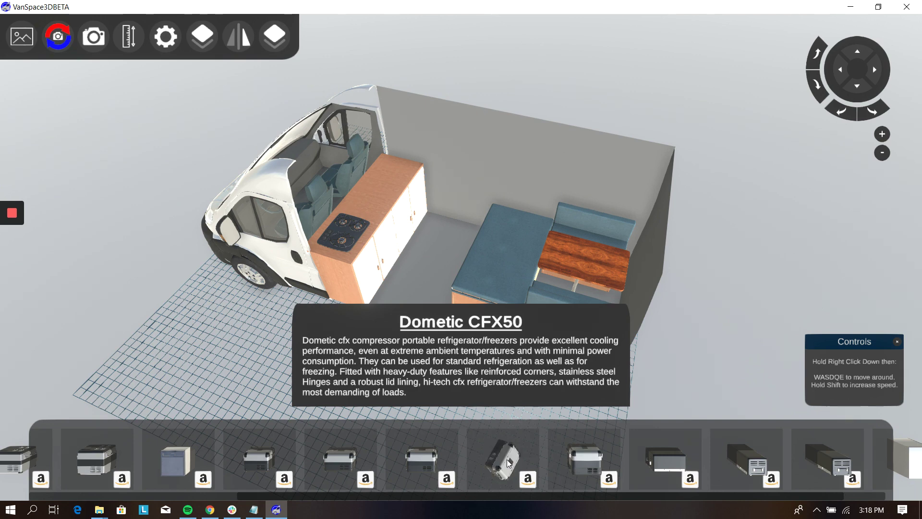
click(507, 458)
drag(423, 295, 381, 244)
click(380, 243)
Open the model options, try the grid turned off, and set the Grid Scale to 12 Inches.
click(167, 39)
click(179, 37)
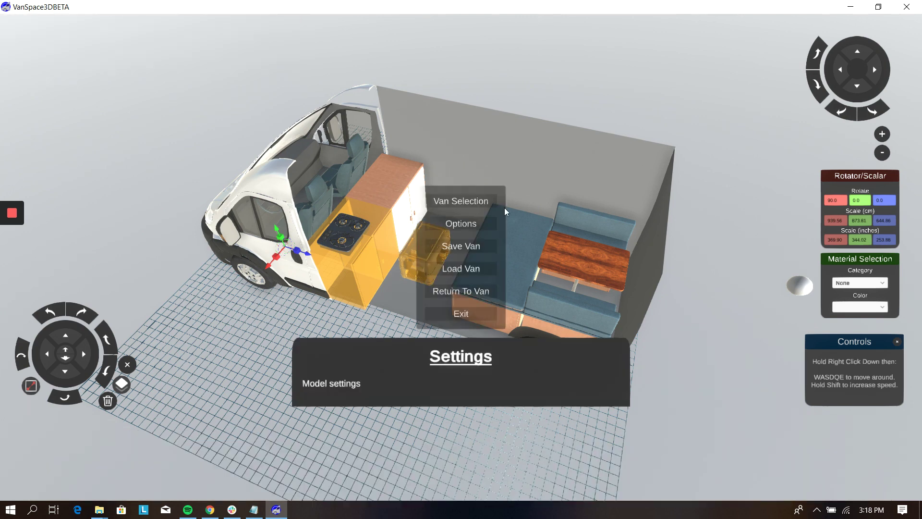
click(474, 224)
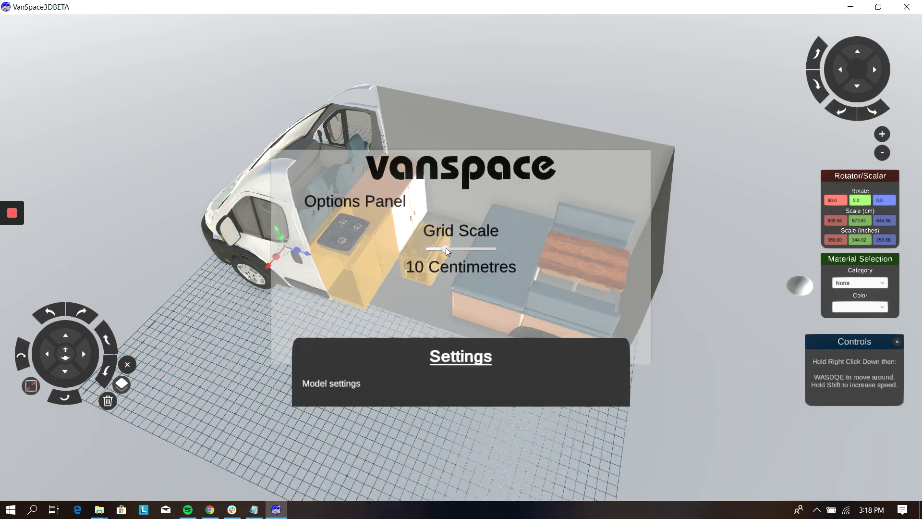
drag(446, 247, 493, 249)
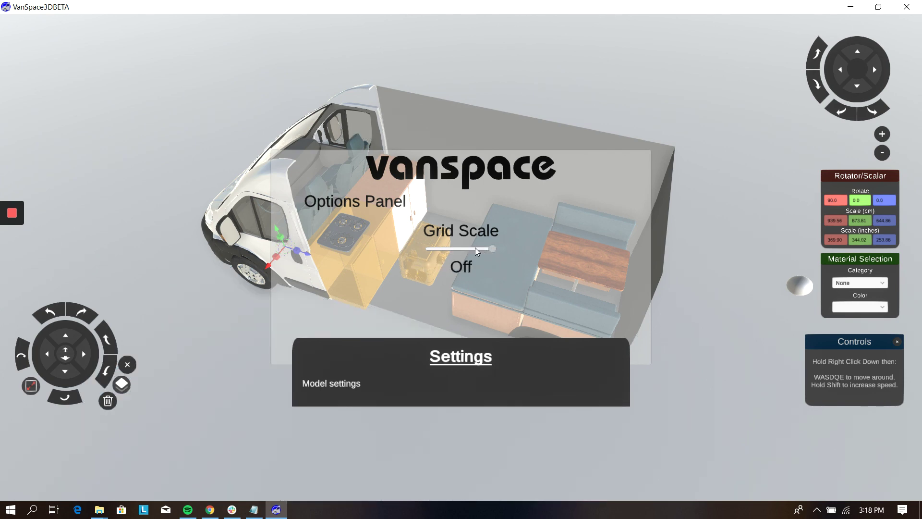
click(466, 245)
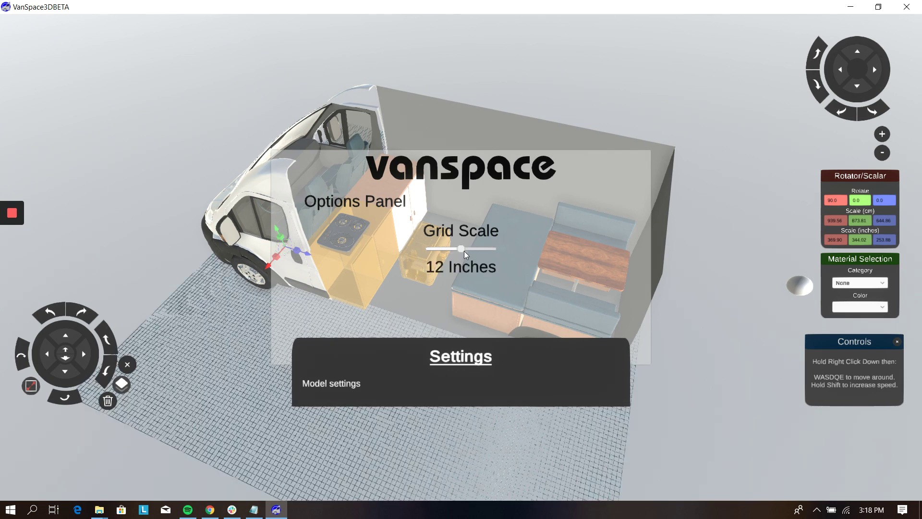